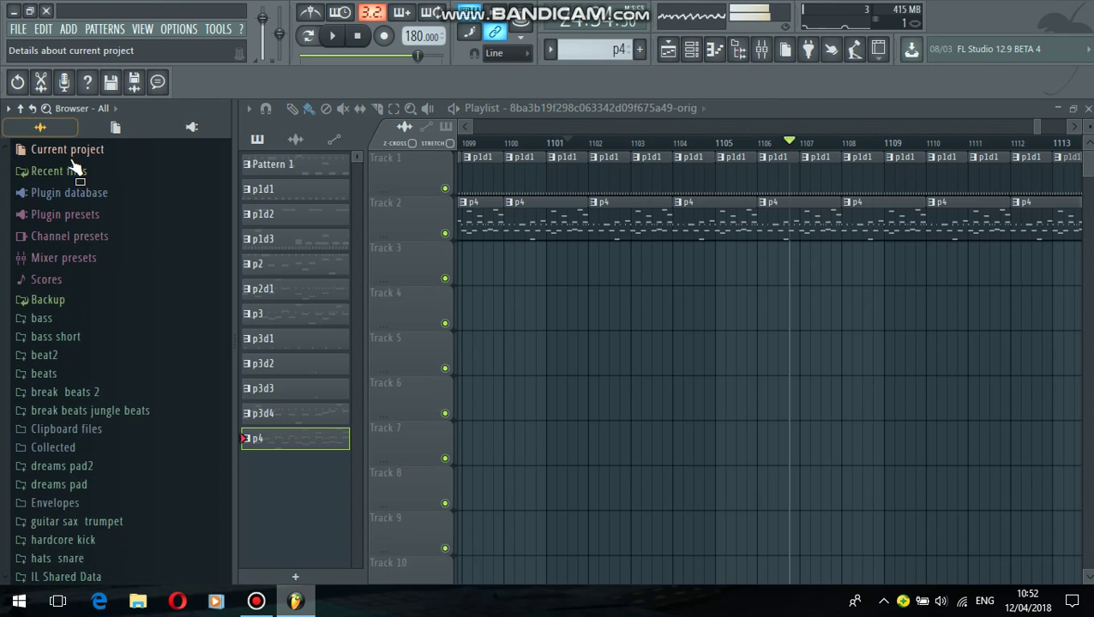
Bring in the recent sample Tornado_Siren_II-Delilah-747233690, start song playback and place the siren clip on Track 3 at bar 1082.
{"action": "left_click", "coordinate": [73, 177]}
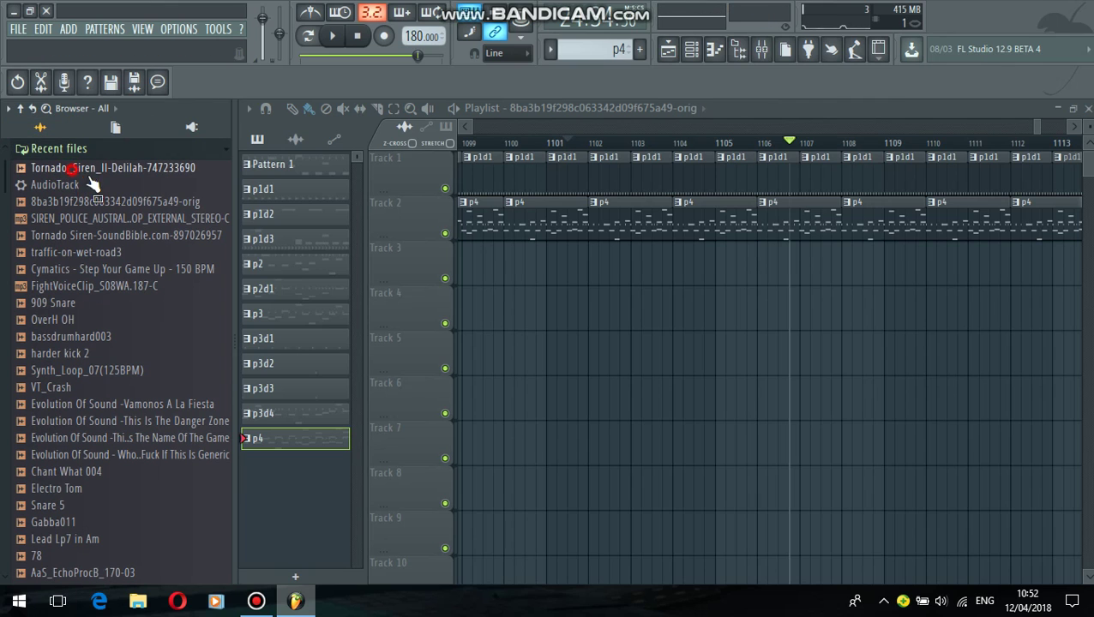
{"action": "left_click_drag", "start_coordinate": [509, 348], "coordinate": [558, 361]}
{"action": "right_click", "coordinate": [558, 362]}
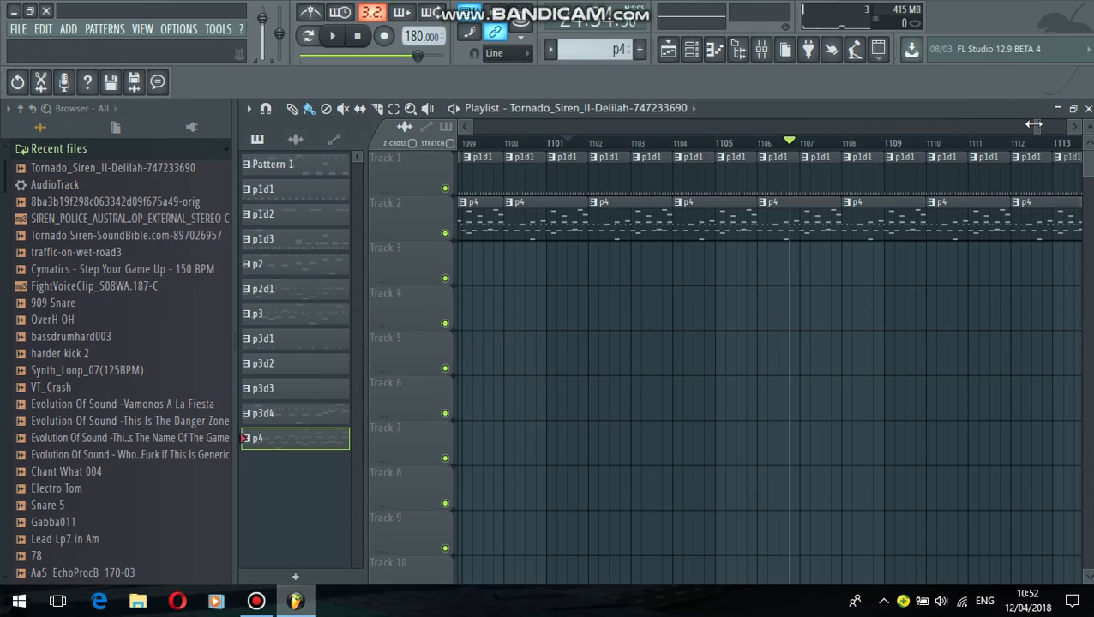
{"action": "left_click_drag", "start_coordinate": [1035, 128], "coordinate": [1012, 179]}
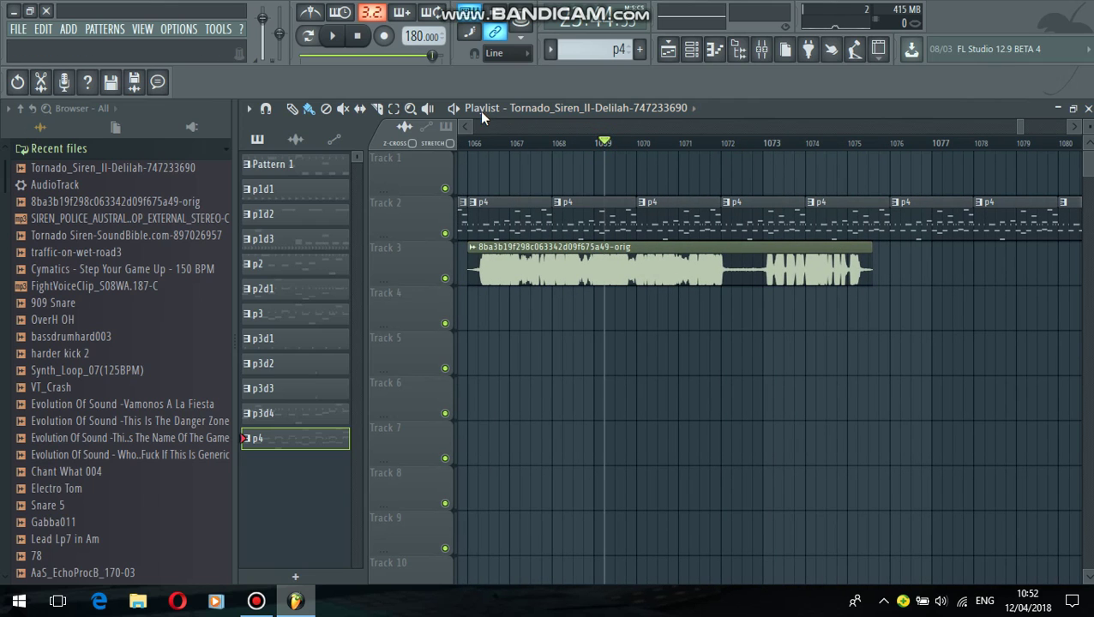
{"action": "left_click", "coordinate": [458, 117]}
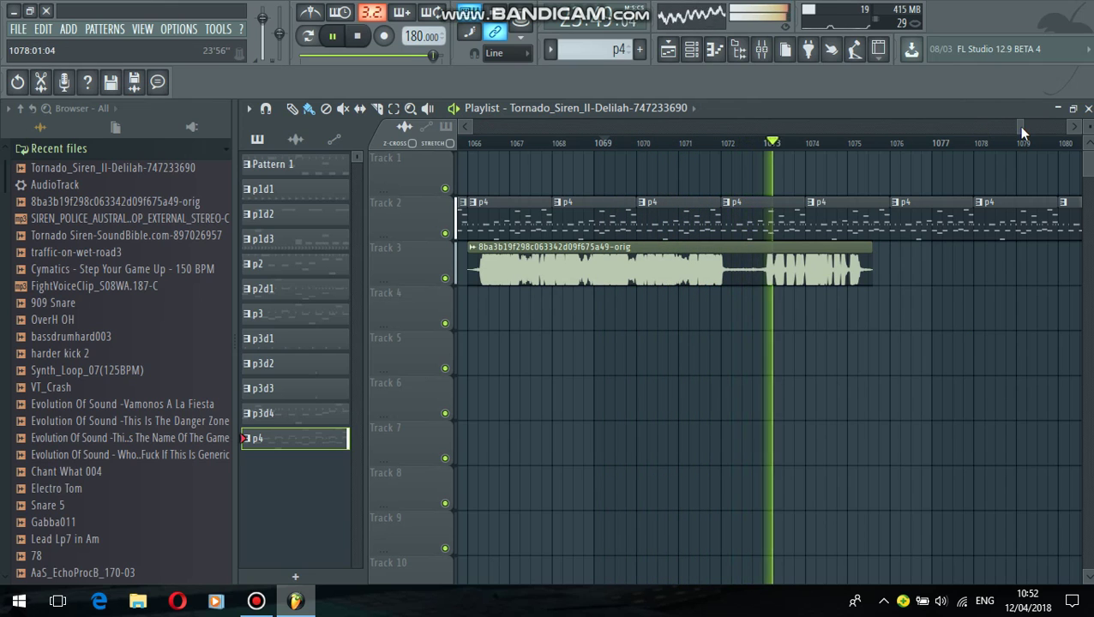
{"action": "left_click_drag", "start_coordinate": [1020, 128], "coordinate": [1026, 134]}
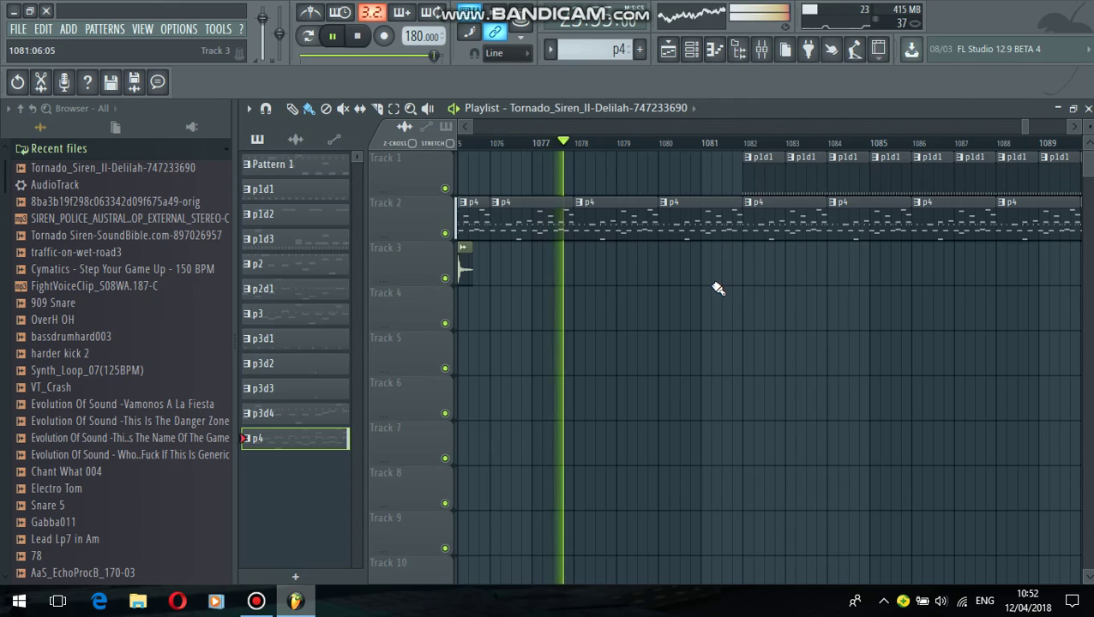
{"action": "left_click", "coordinate": [745, 264]}
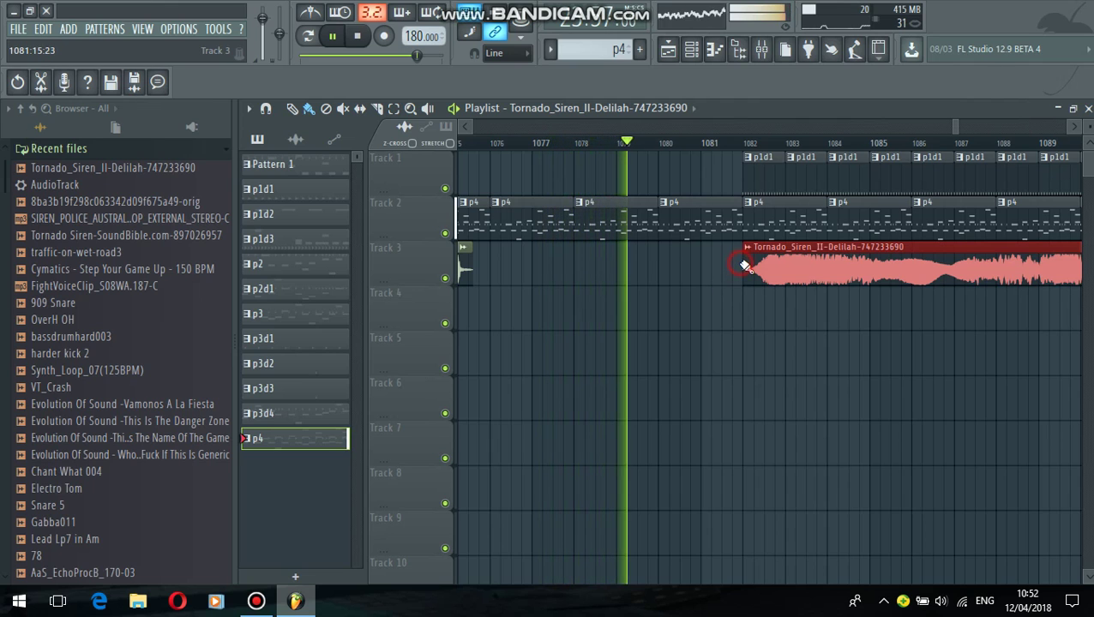
Lower the channel volume of the tornado siren sample in its channel settings.
{"action": "double_click", "coordinate": [812, 277]}
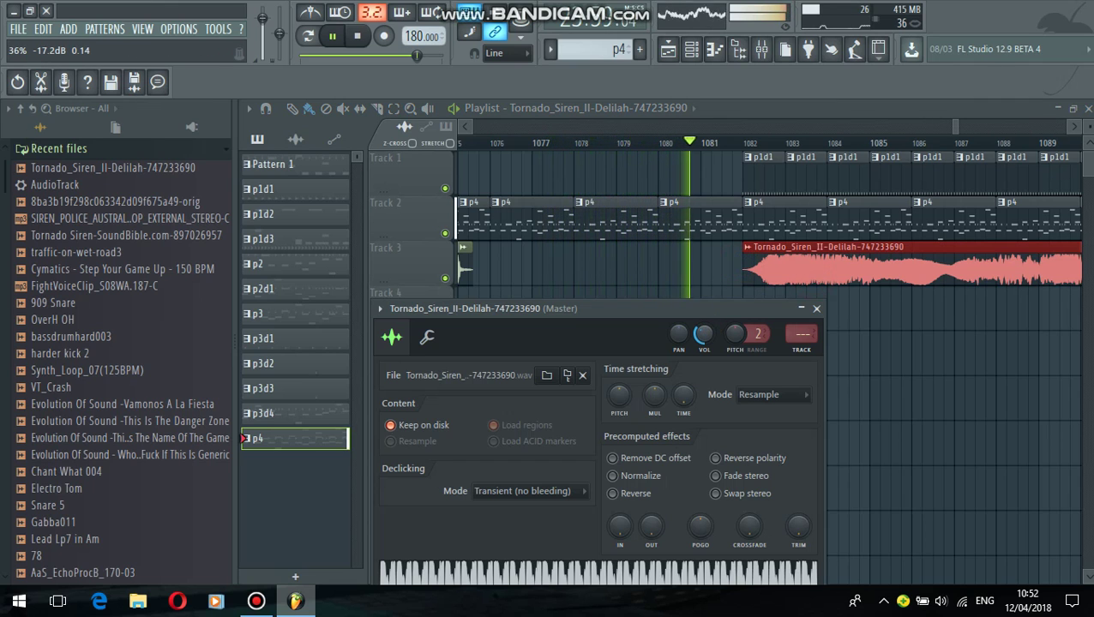
{"action": "left_click", "coordinate": [949, 371]}
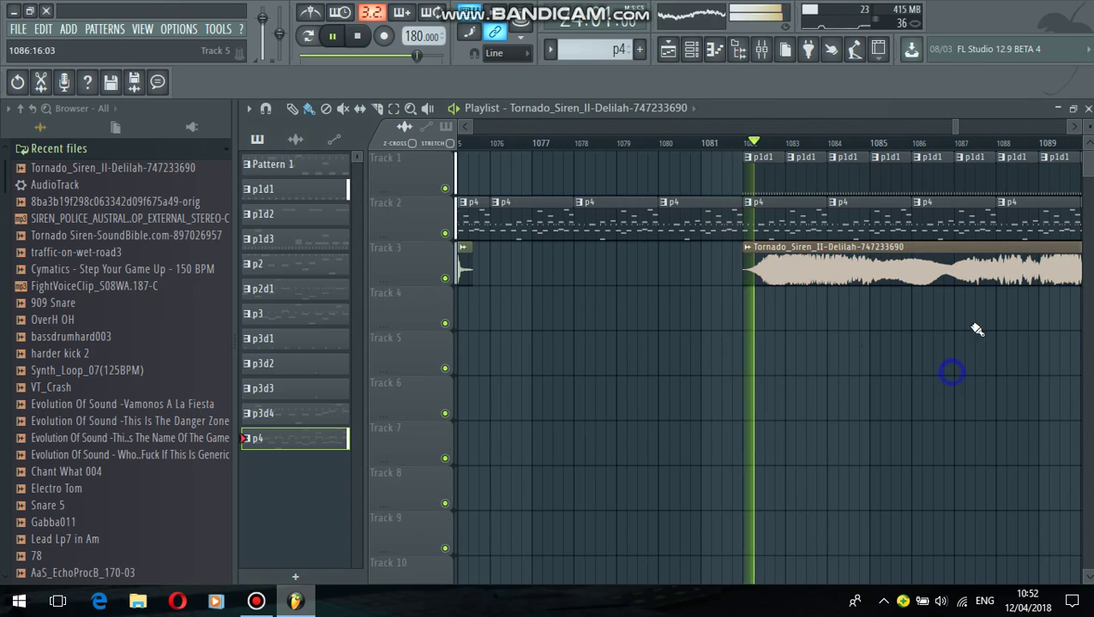
{"action": "double_click", "coordinate": [914, 266]}
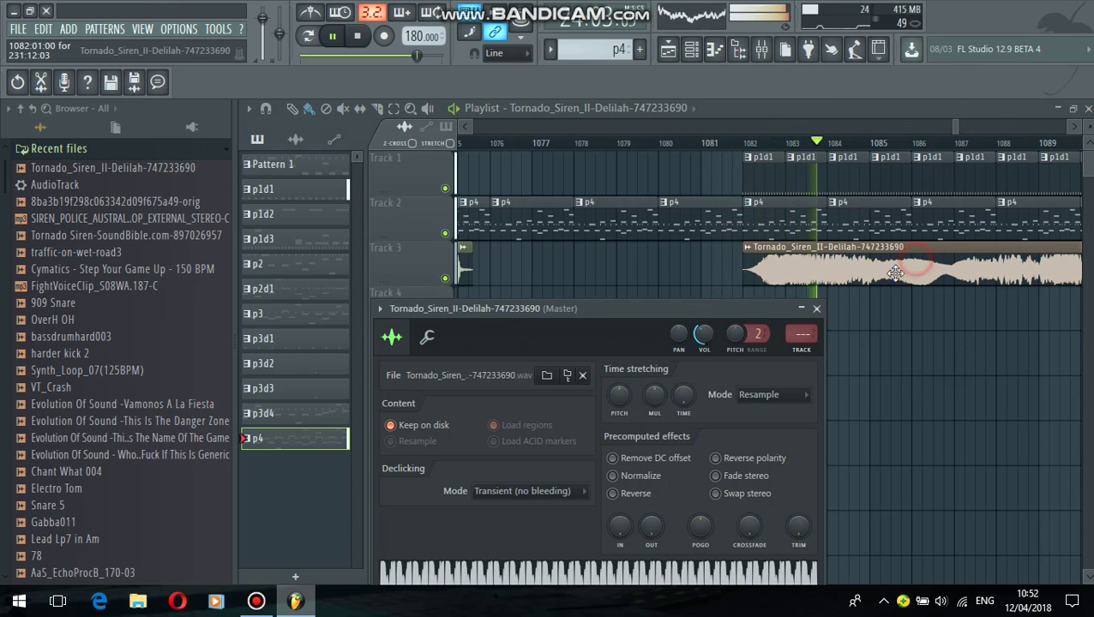
{"action": "left_click_drag", "start_coordinate": [705, 334], "coordinate": [705, 352]}
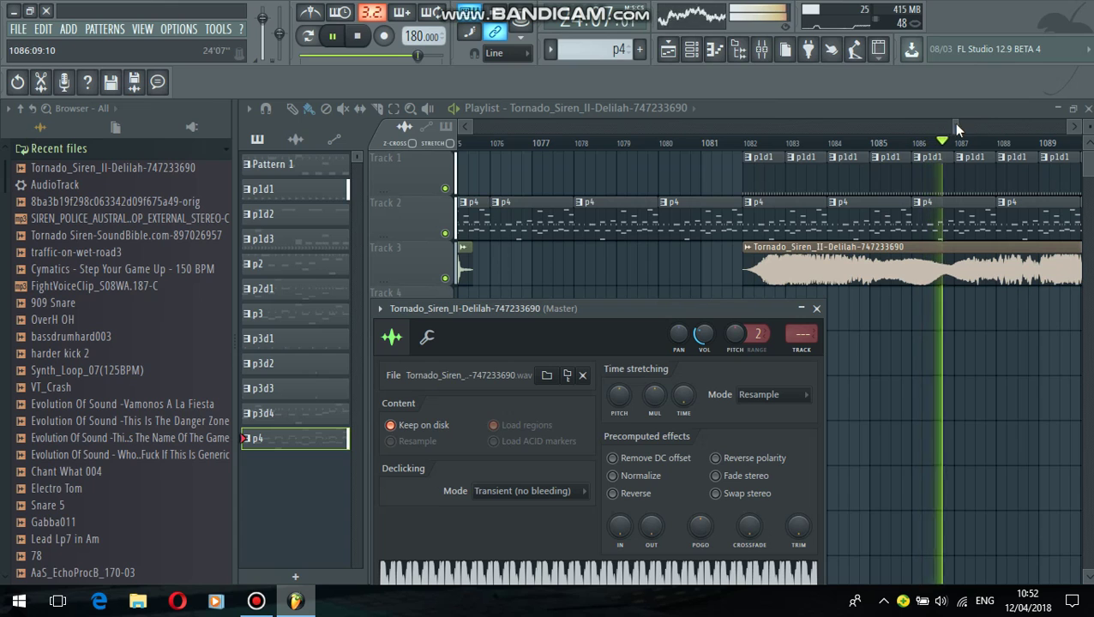
{"action": "left_click_drag", "start_coordinate": [957, 129], "coordinate": [963, 130]}
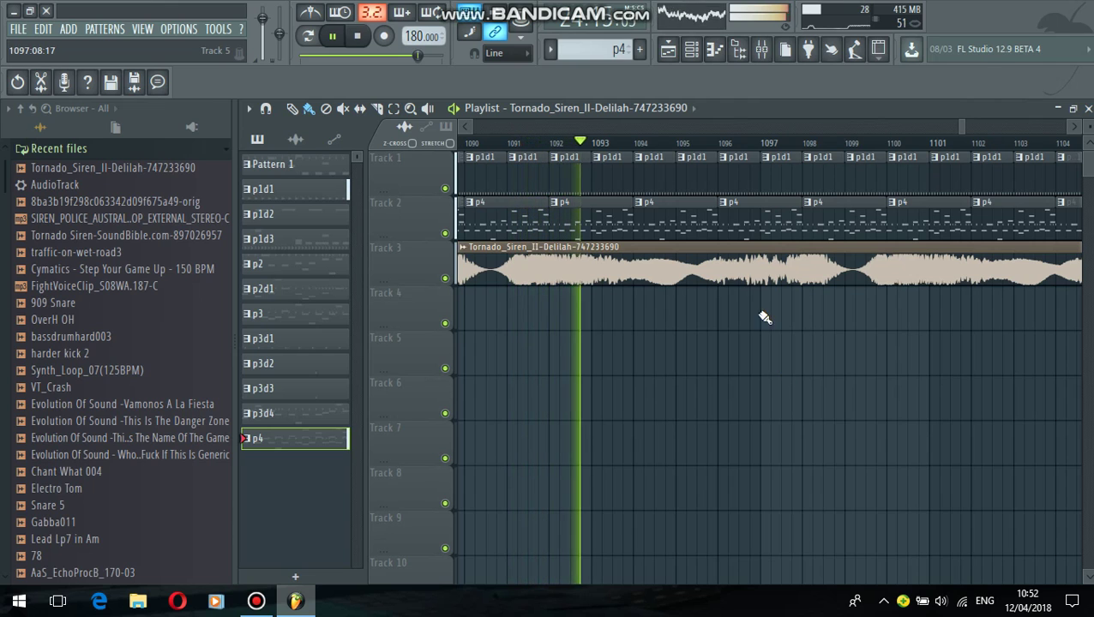
{"action": "left_click", "coordinate": [550, 49]}
{"action": "left_click", "coordinate": [570, 101]}
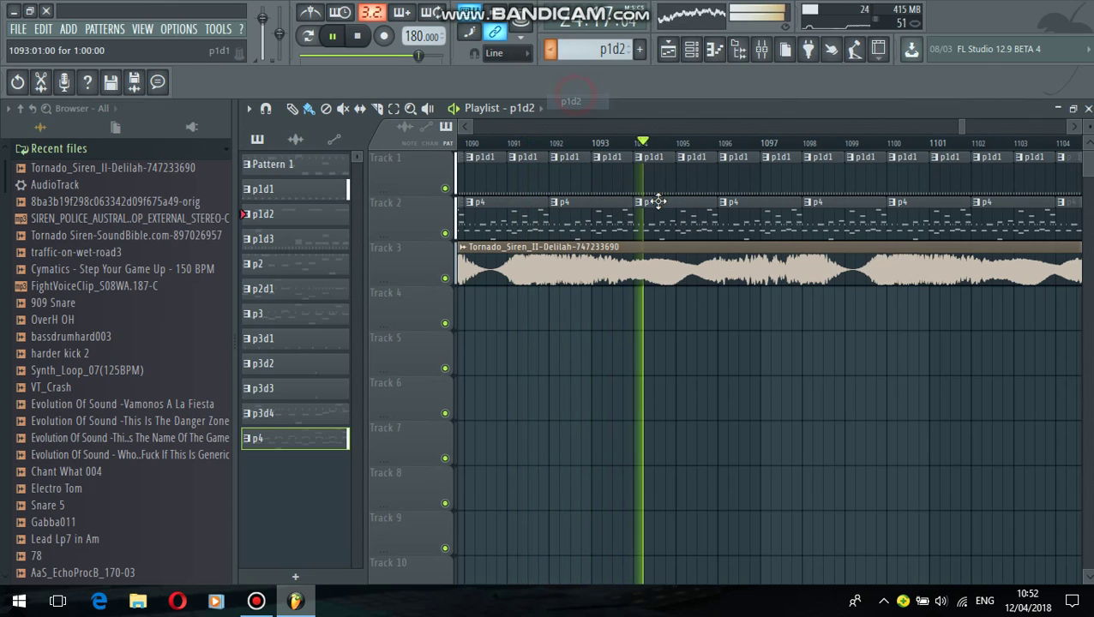
{"action": "mouse_move", "coordinate": [806, 307]}
{"action": "left_mouse_down"}
{"action": "mouse_move", "coordinate": [1076, 304]}
{"action": "mouse_move", "coordinate": [1067, 390]}
{"action": "left_mouse_up"}
{"action": "left_click", "coordinate": [632, 319]}
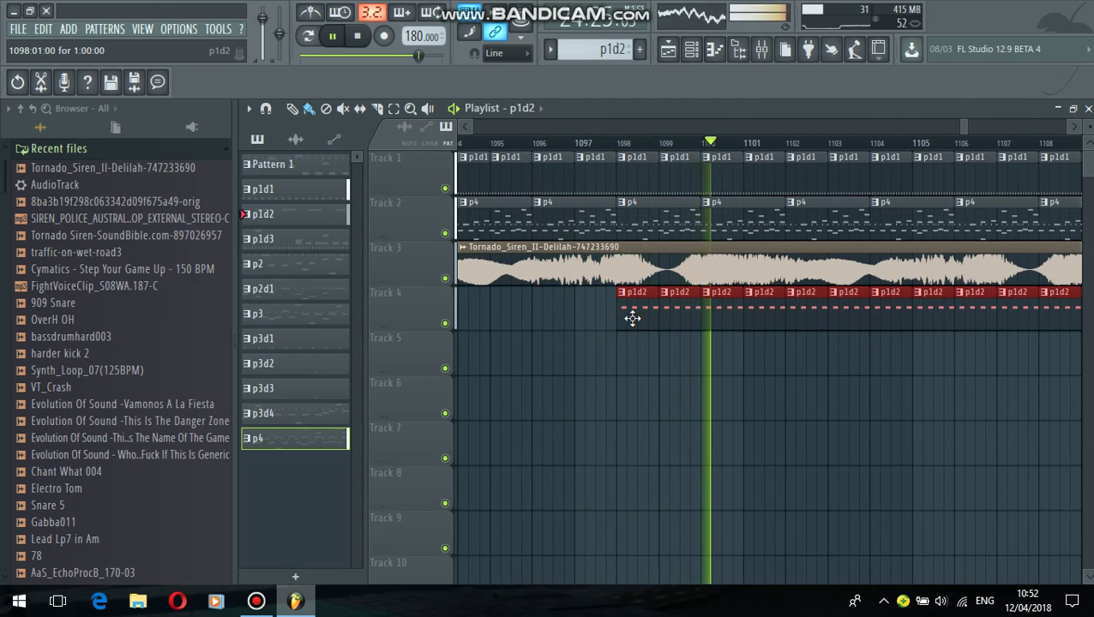
{"action": "mouse_move", "coordinate": [633, 320]}
{"action": "left_mouse_down"}
{"action": "mouse_move", "coordinate": [1075, 334]}
{"action": "mouse_move", "coordinate": [788, 338]}
{"action": "mouse_move", "coordinate": [1089, 315]}
{"action": "left_mouse_up"}
{"action": "right_click", "coordinate": [899, 315]}
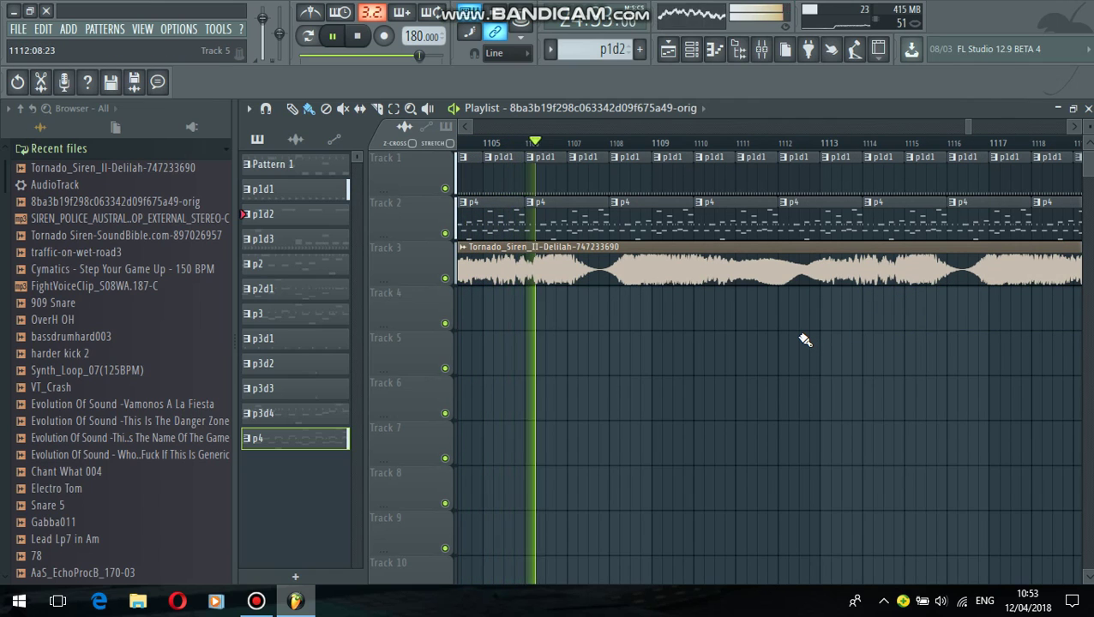
Place the 8ba3b19f298c063342d09f675a49-orig audio clip on Track 4 at bar 1114.
{"action": "left_click", "coordinate": [720, 318]}
{"action": "right_click", "coordinate": [725, 312]}
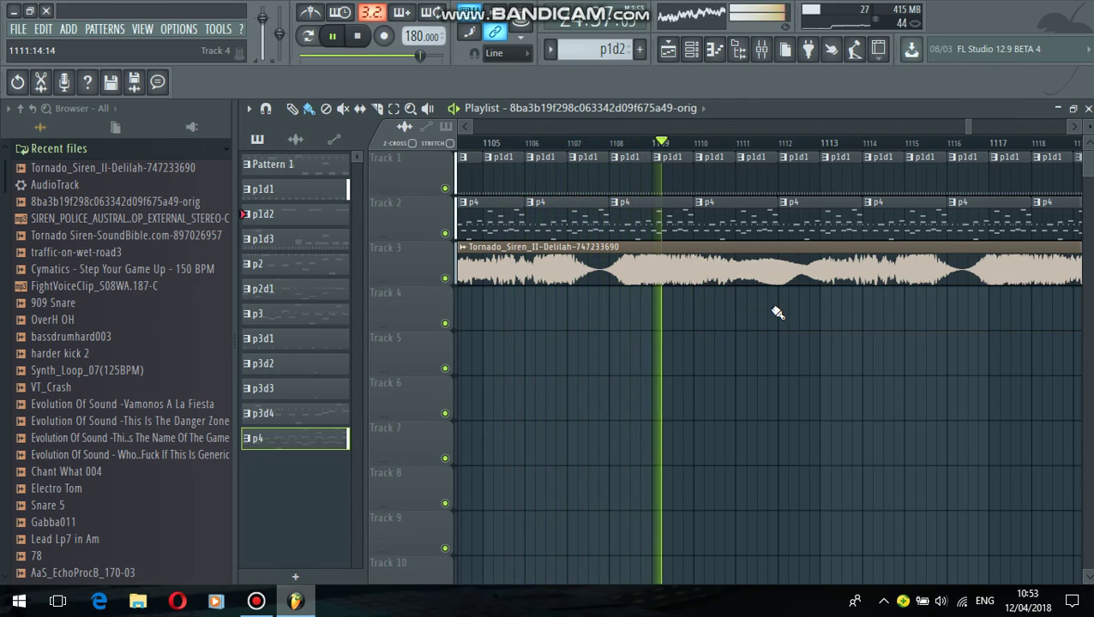
{"action": "left_click", "coordinate": [873, 315]}
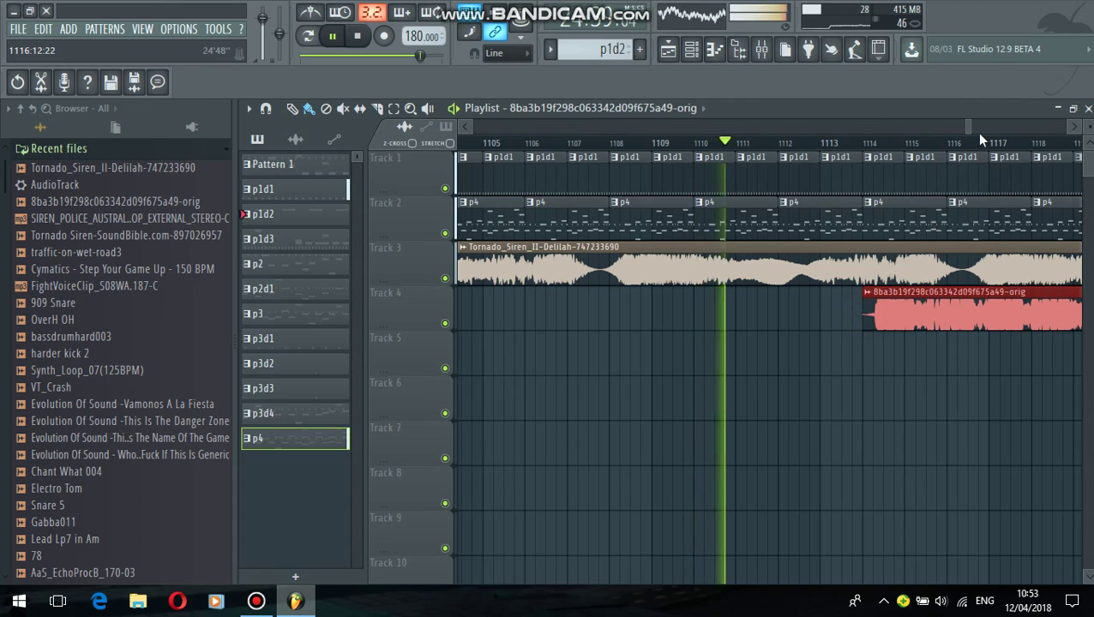
Delete the p1d1 clips on Track 1 from bar 1130 onward.
{"action": "left_click_drag", "start_coordinate": [969, 128], "coordinate": [973, 130]}
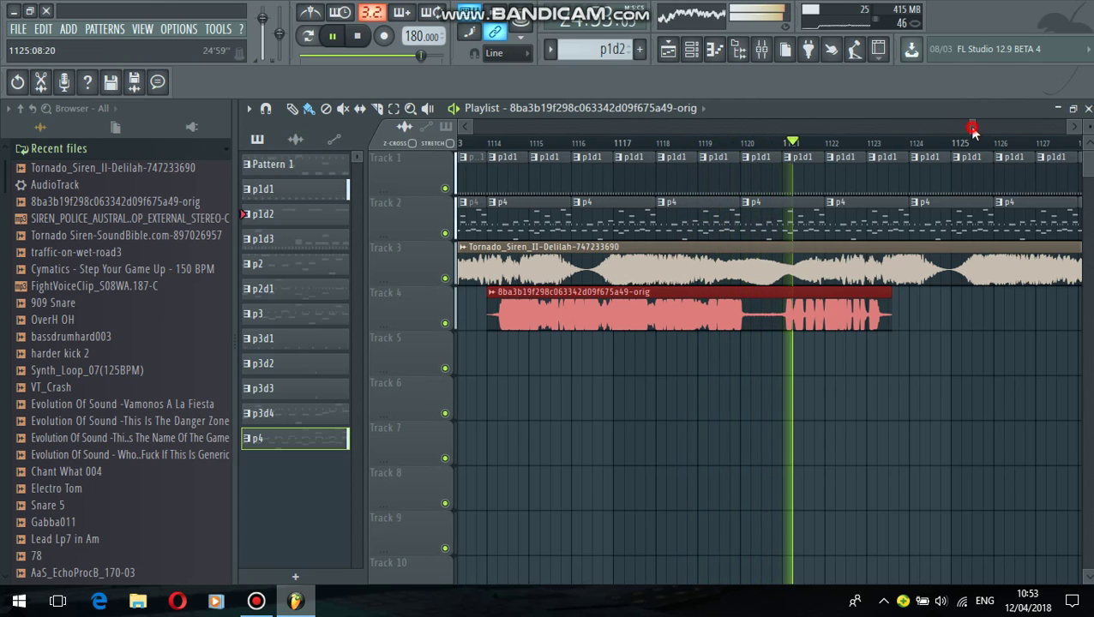
{"action": "left_click_drag", "start_coordinate": [975, 126], "coordinate": [975, 131]}
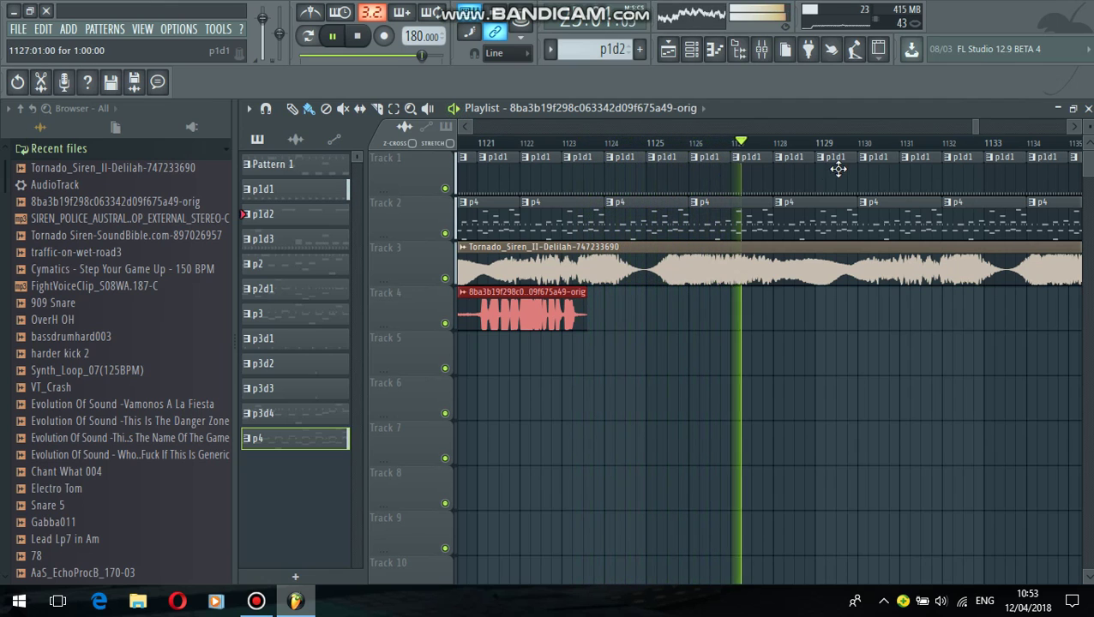
{"action": "mouse_move", "coordinate": [854, 172]}
{"action": "left_mouse_down"}
{"action": "mouse_move", "coordinate": [872, 184]}
{"action": "mouse_move", "coordinate": [1078, 175]}
{"action": "mouse_move", "coordinate": [845, 181]}
{"action": "left_mouse_up"}
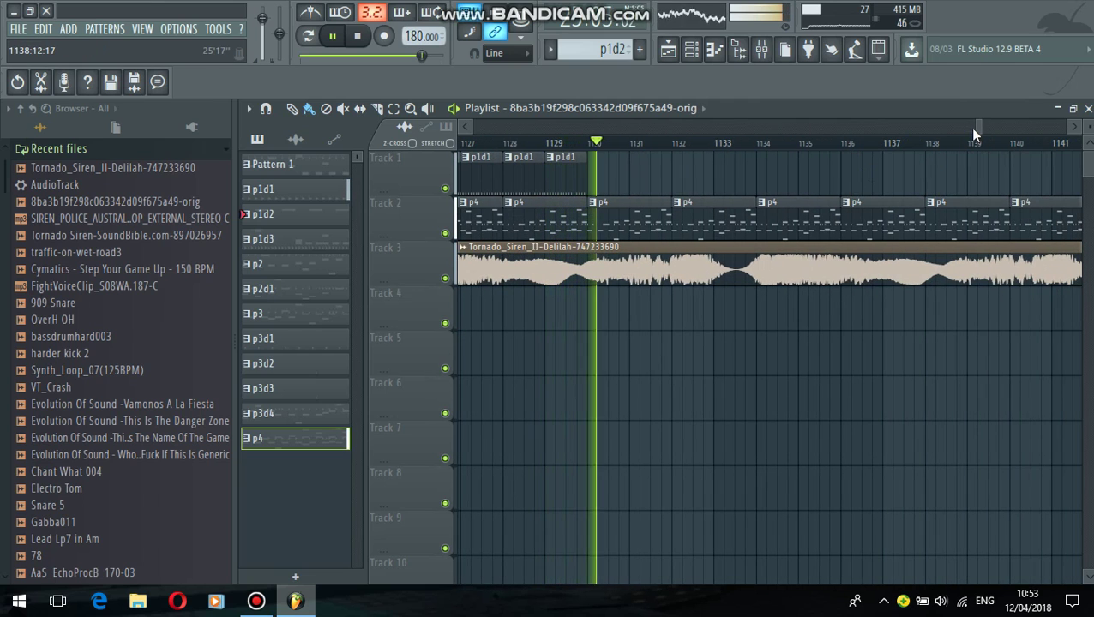
Continue the p4 pattern on Track 2 from bar 1146 to bar 1156.
{"action": "left_click_drag", "start_coordinate": [978, 127], "coordinate": [982, 128]}
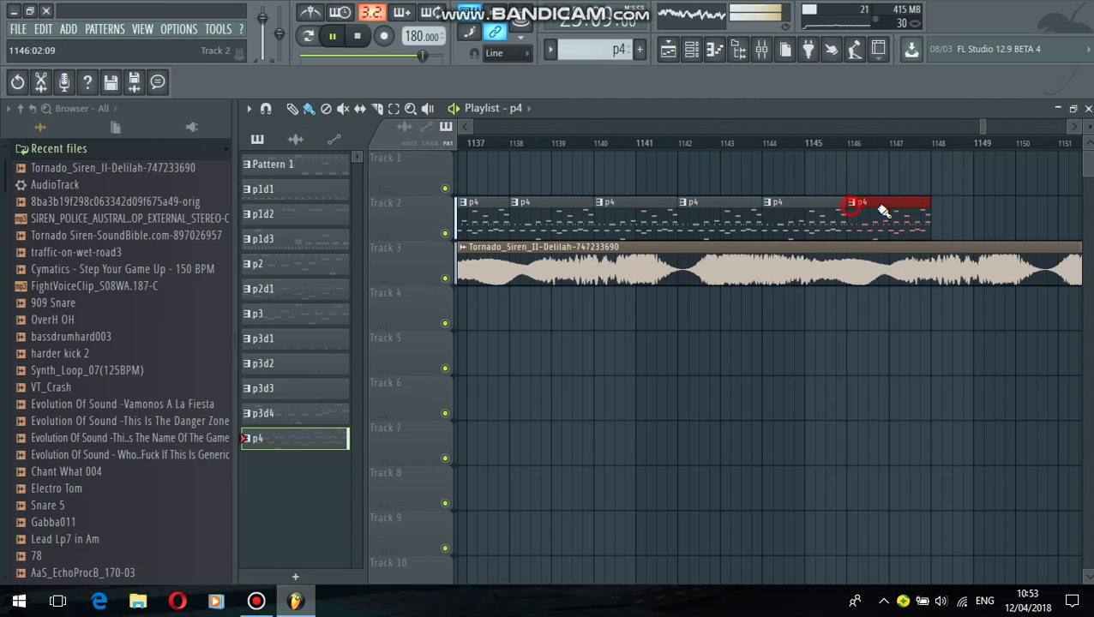
{"action": "left_click_drag", "start_coordinate": [855, 209], "coordinate": [1080, 209]}
{"action": "mouse_move", "coordinate": [983, 127]}
{"action": "left_mouse_down"}
{"action": "mouse_move", "coordinate": [1059, 168]}
{"action": "mouse_move", "coordinate": [978, 187]}
{"action": "mouse_move", "coordinate": [989, 189]}
{"action": "mouse_move", "coordinate": [708, 195]}
{"action": "left_mouse_up"}
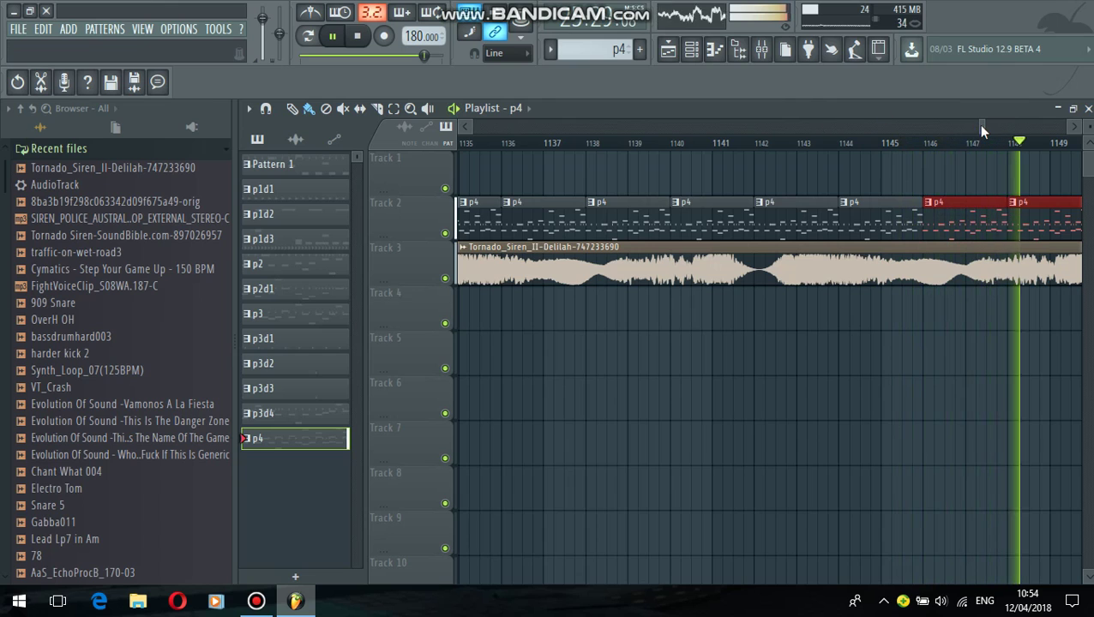
Lower the siren channel's volume to about 23% and add p4 clips on Track 2 from bar 1156 to bar 1164.
{"action": "left_click_drag", "start_coordinate": [981, 128], "coordinate": [991, 128]}
{"action": "left_click", "coordinate": [734, 250]}
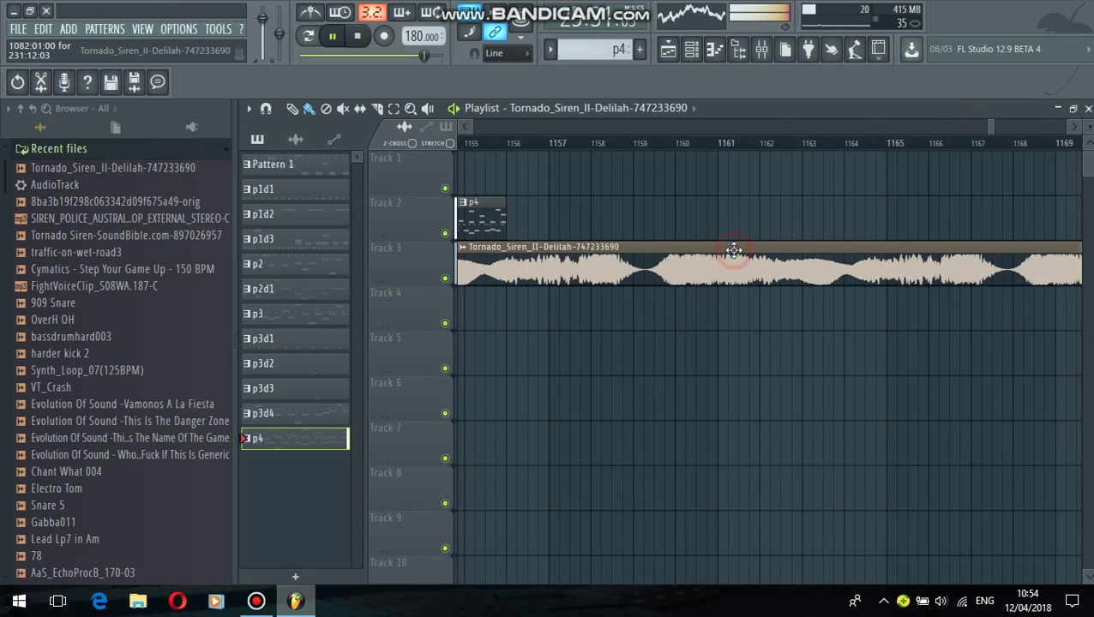
{"action": "double_click", "coordinate": [742, 261]}
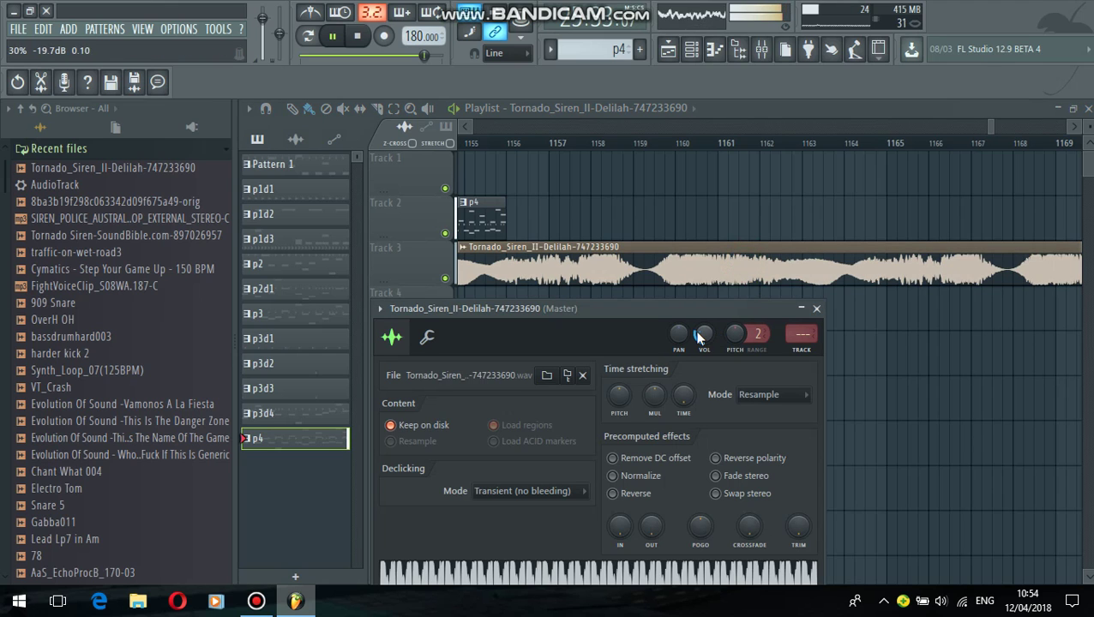
{"action": "left_click", "coordinate": [497, 226]}
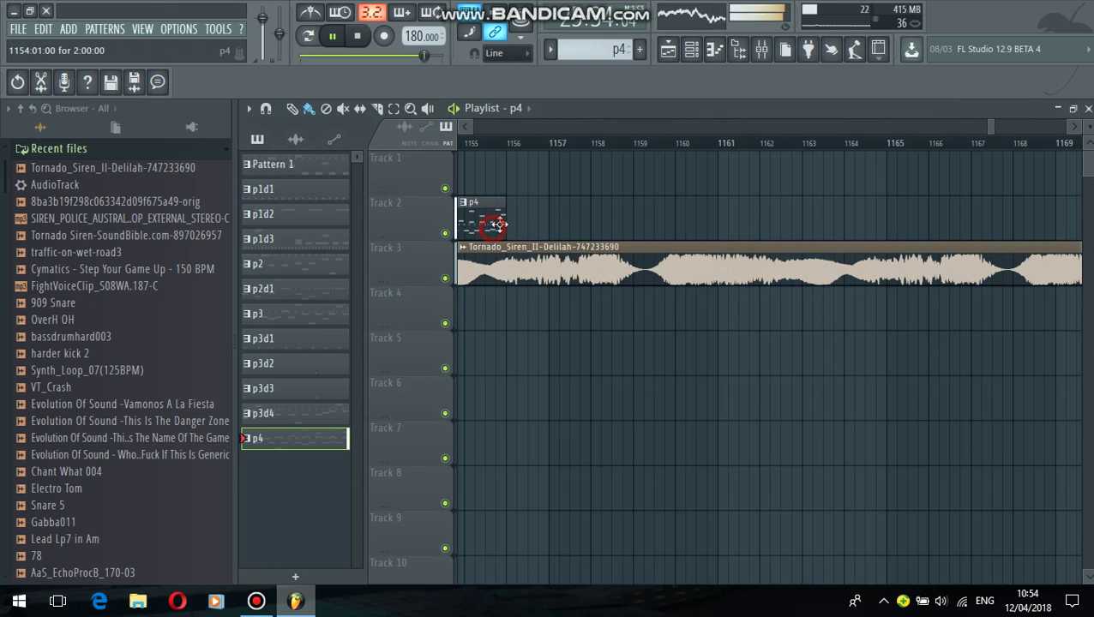
{"action": "double_click", "coordinate": [737, 265]}
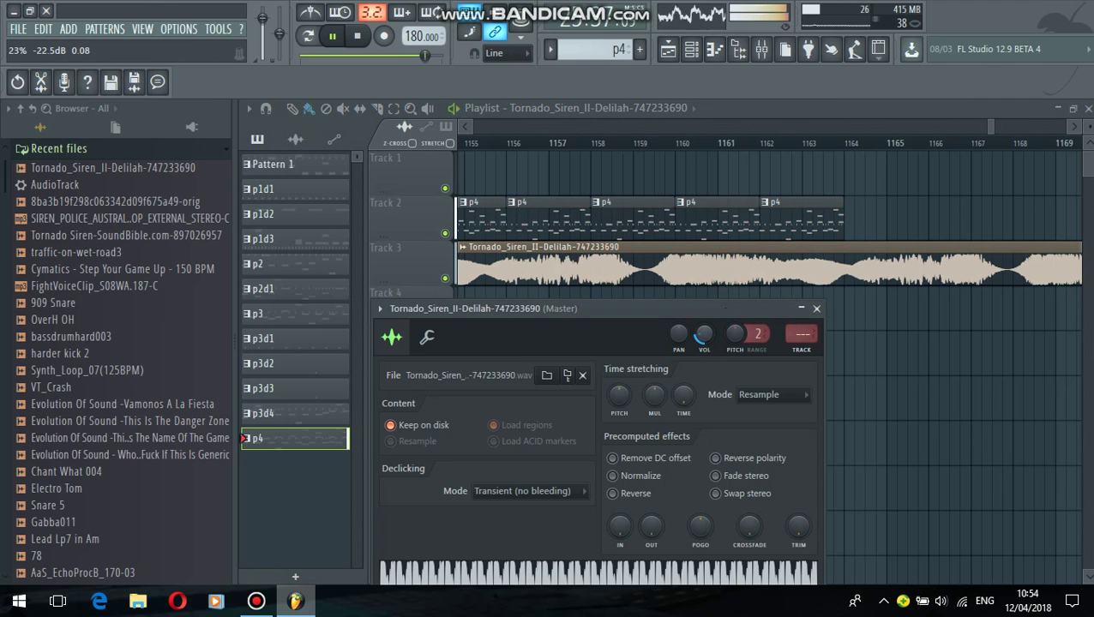
Paint further p4 clips on Track 2 from bar 1164 to bar 1170.
{"action": "left_click", "coordinate": [805, 214]}
{"action": "left_click", "coordinate": [851, 213]}
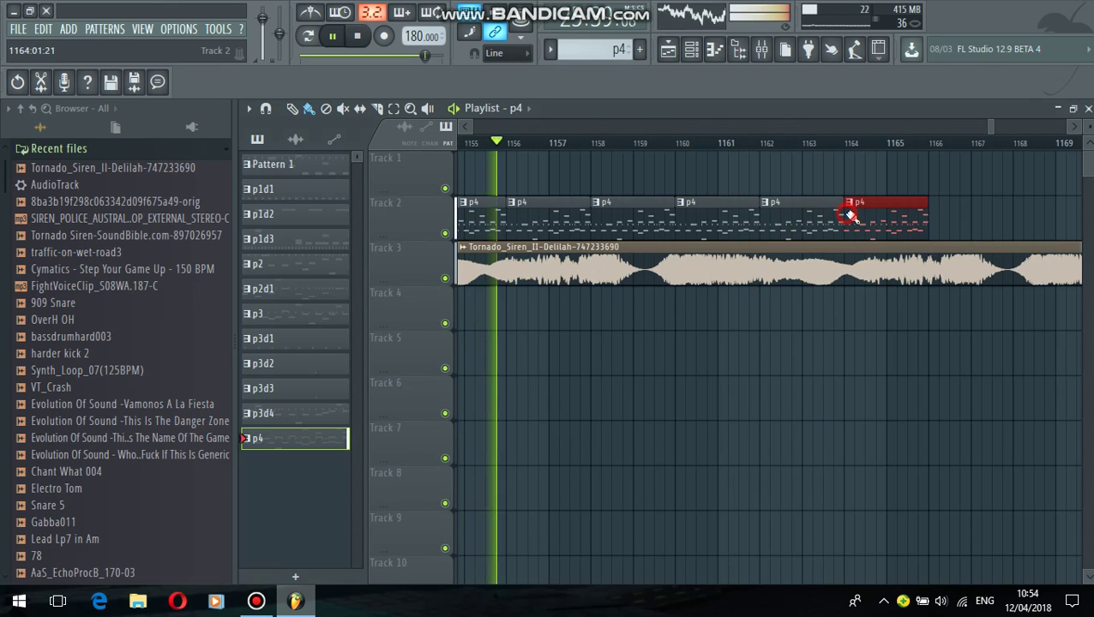
{"action": "left_click_drag", "start_coordinate": [983, 239], "coordinate": [1050, 224]}
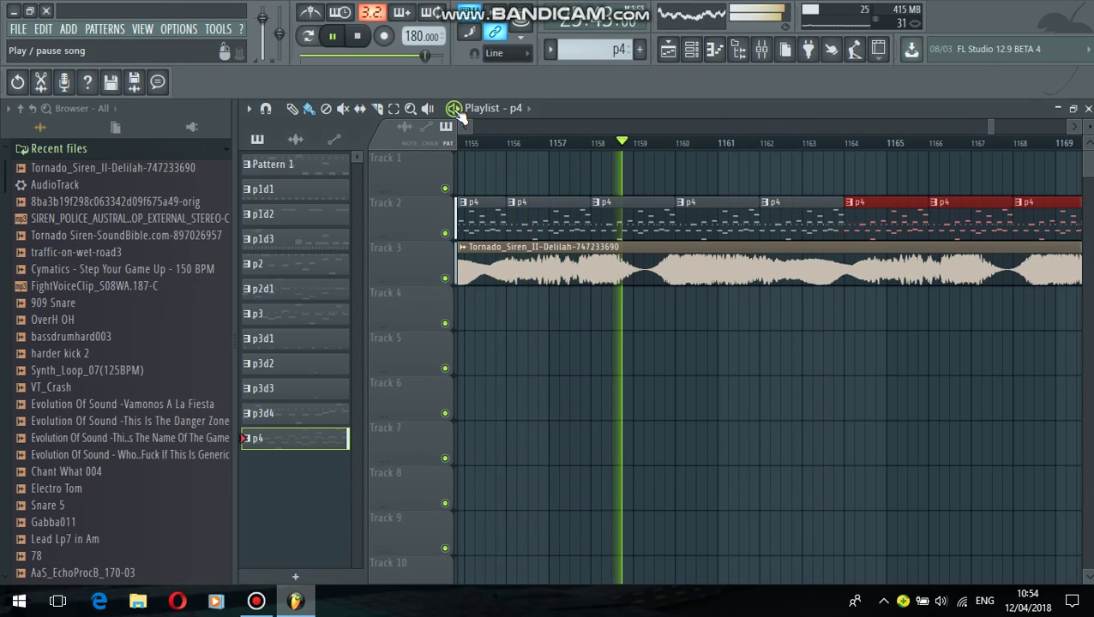
Choose pattern p1d1 and paint it on Track 1 from bar 1162 to bar 1172.
{"action": "left_click", "coordinate": [600, 49]}
{"action": "left_click", "coordinate": [566, 84]}
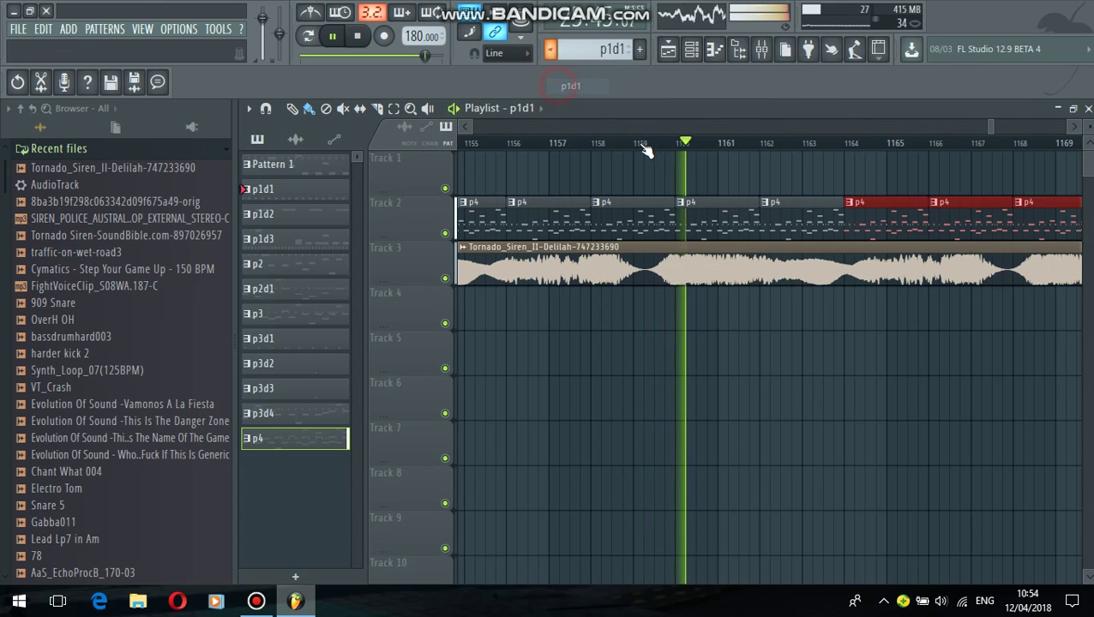
{"action": "left_click_drag", "start_coordinate": [764, 176], "coordinate": [1075, 171]}
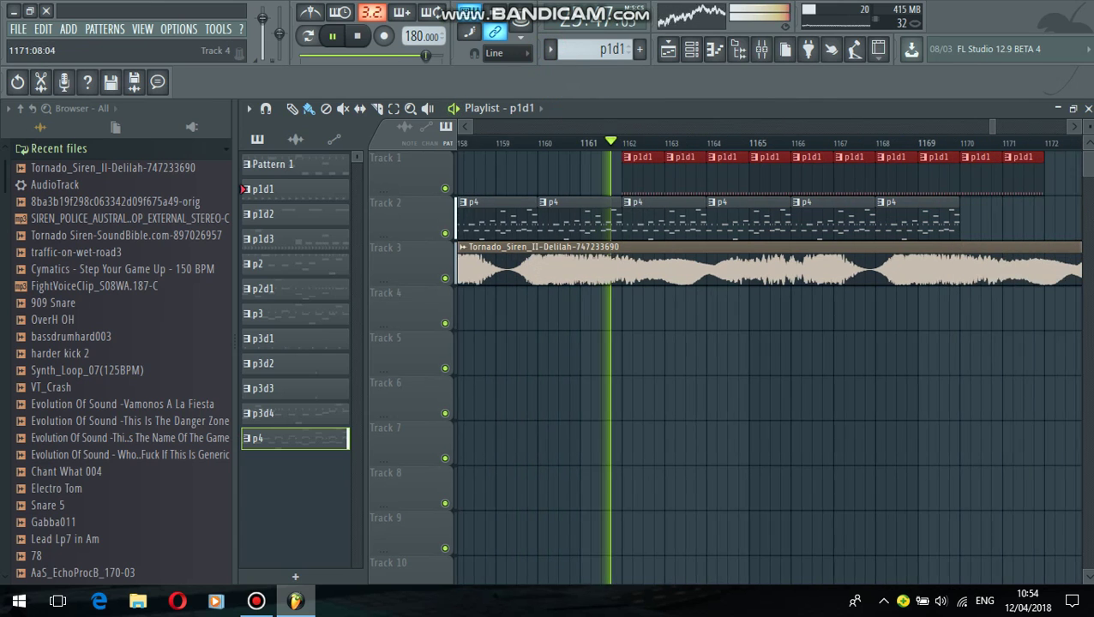
Extend the p4 clips on Track 2 from bar 1170 to bar 1186 and the p1d1 clips on Track 1 to bar 1187.
{"action": "left_click", "coordinate": [878, 216]}
{"action": "mouse_move", "coordinate": [918, 215]}
{"action": "left_mouse_down"}
{"action": "mouse_move", "coordinate": [1008, 234]}
{"action": "mouse_move", "coordinate": [1080, 222]}
{"action": "mouse_move", "coordinate": [1022, 259]}
{"action": "mouse_move", "coordinate": [1081, 255]}
{"action": "left_mouse_up"}
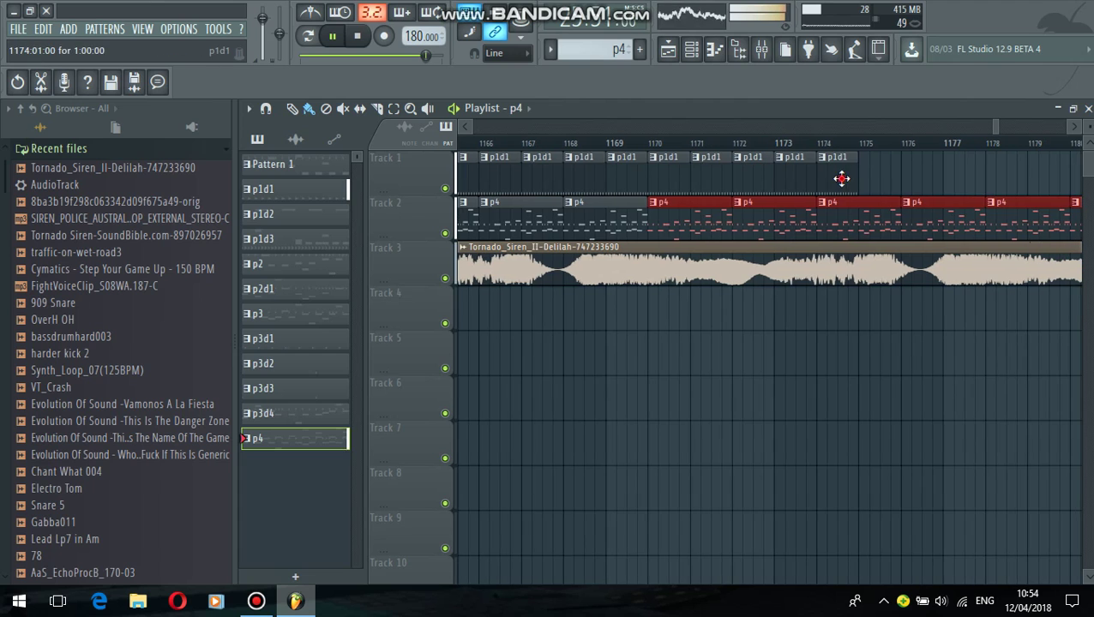
{"action": "mouse_move", "coordinate": [946, 194]}
{"action": "left_mouse_down"}
{"action": "mouse_move", "coordinate": [1078, 202]}
{"action": "mouse_move", "coordinate": [1081, 225]}
{"action": "left_mouse_up"}
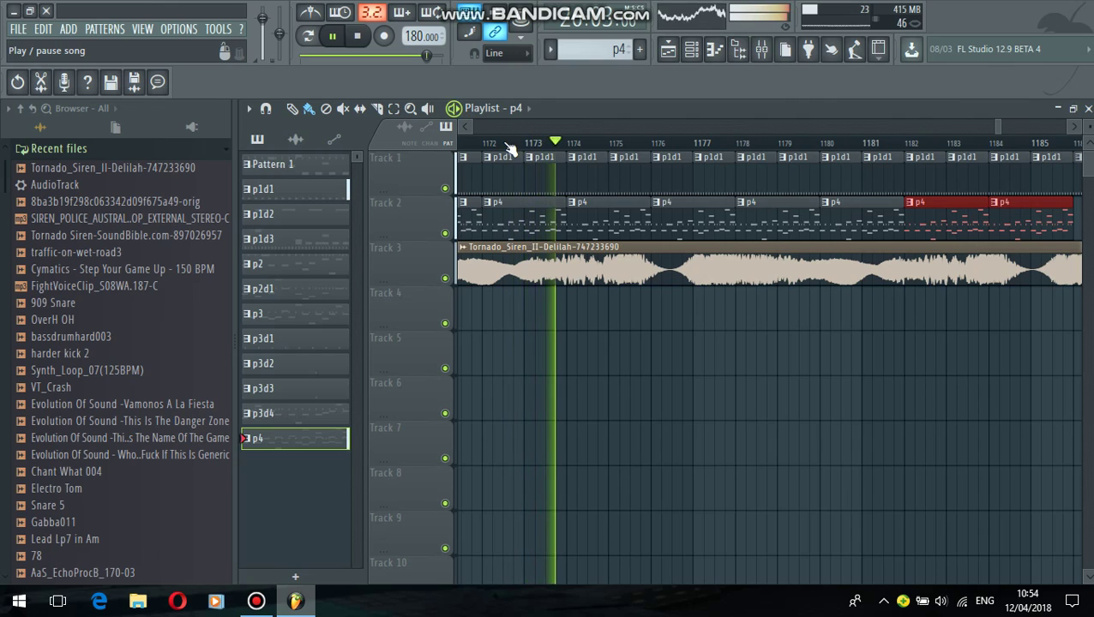
Delete the p1d1 clips on Track 1 and the p4 clip on Track 2 between bars 1176 and 1178.
{"action": "right_click", "coordinate": [667, 184]}
{"action": "right_click", "coordinate": [705, 182]}
{"action": "right_click", "coordinate": [700, 213]}
Refill the gap between bars 1176 and 1178 with p4 on Track 2 and p1d1 on Track 1.
{"action": "left_click", "coordinate": [646, 227]}
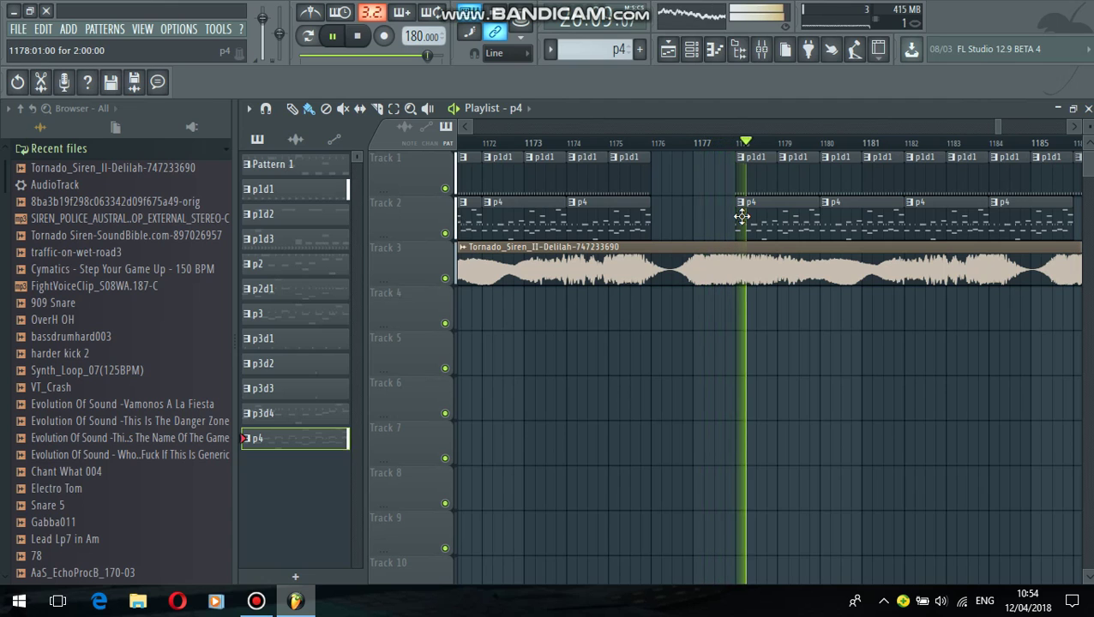
{"action": "left_click", "coordinate": [654, 215]}
{"action": "left_click", "coordinate": [650, 174]}
{"action": "left_click", "coordinate": [651, 174]}
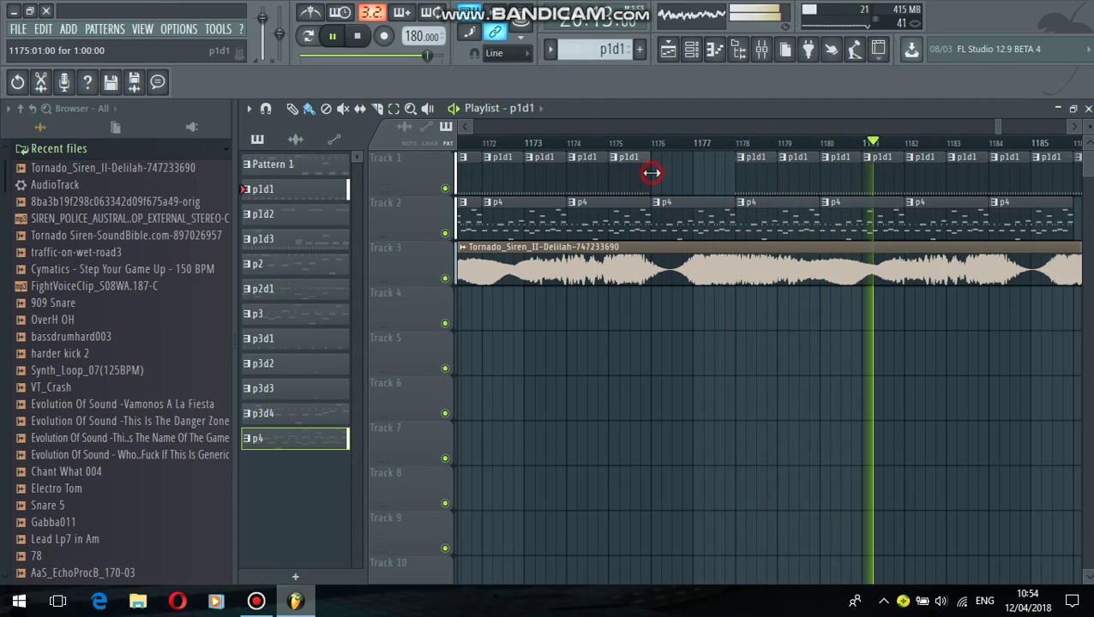
{"action": "left_click_drag", "start_coordinate": [655, 175], "coordinate": [750, 165]}
Paint more p4 clips on Track 2 from bar 1186 past bar 1198.
{"action": "left_click_drag", "start_coordinate": [998, 125], "coordinate": [1004, 127]}
{"action": "left_click", "coordinate": [665, 216]}
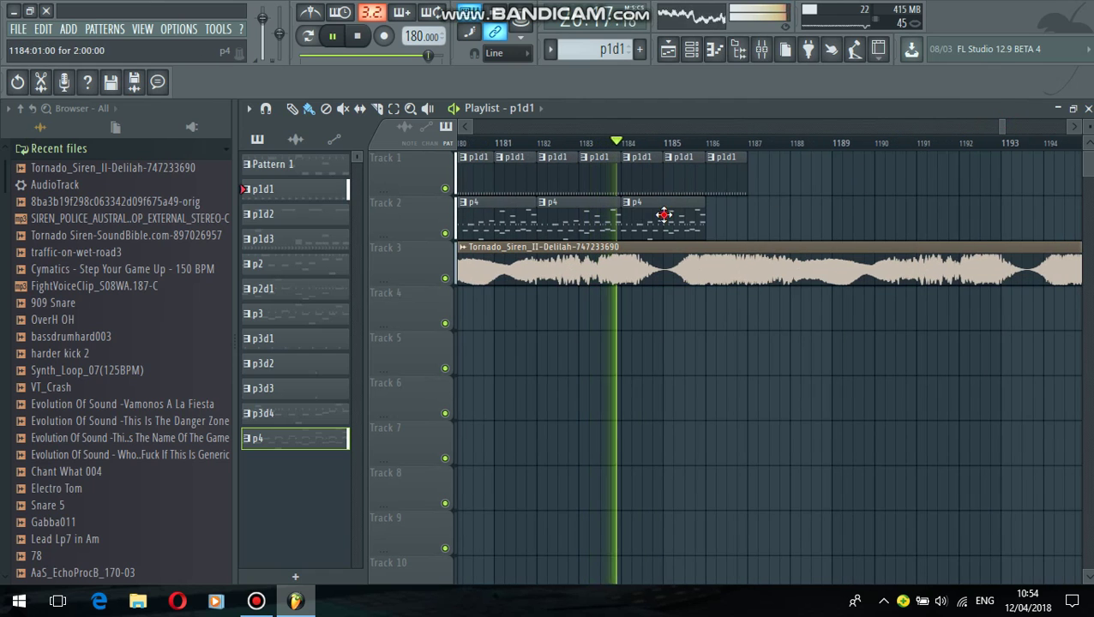
{"action": "left_click", "coordinate": [714, 214]}
{"action": "left_click", "coordinate": [708, 209]}
{"action": "mouse_move", "coordinate": [1040, 264]}
{"action": "left_mouse_down"}
{"action": "mouse_move", "coordinate": [1082, 264]}
{"action": "mouse_move", "coordinate": [1070, 264]}
{"action": "left_mouse_up"}
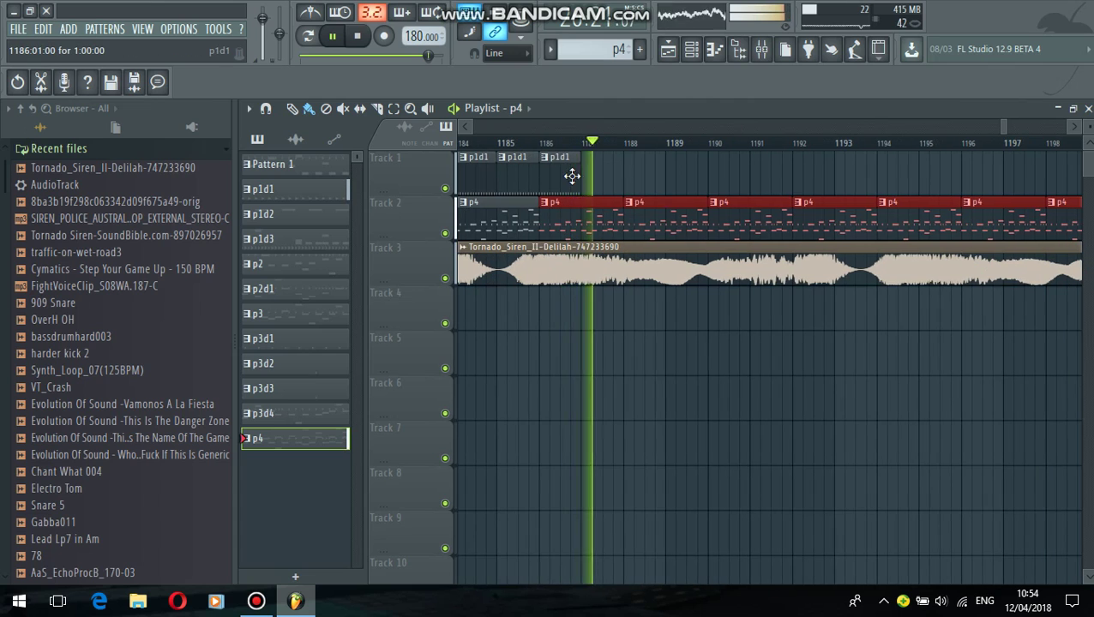
Extend the p1d1 clips on Track 1 from bar 1187 to bar 1203 and the p4 clips on Track 2 to bar 1204.
{"action": "left_click", "coordinate": [559, 177]}
{"action": "left_click_drag", "start_coordinate": [590, 175], "coordinate": [1076, 178]}
{"action": "left_click", "coordinate": [951, 219]}
{"action": "left_click_drag", "start_coordinate": [977, 215], "coordinate": [1078, 226]}
Choose the p1d2 pattern and paint its clips on Track 4 from bar 1194 to bar 1205.
{"action": "left_click", "coordinate": [549, 53]}
{"action": "left_click", "coordinate": [583, 102]}
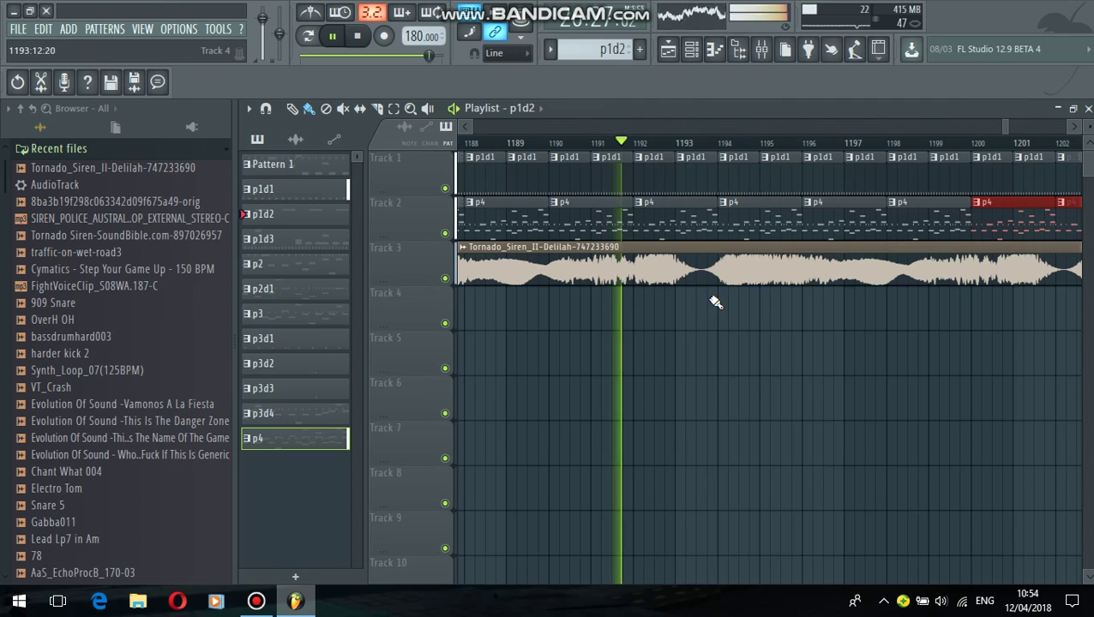
{"action": "left_click_drag", "start_coordinate": [717, 303], "coordinate": [1072, 305]}
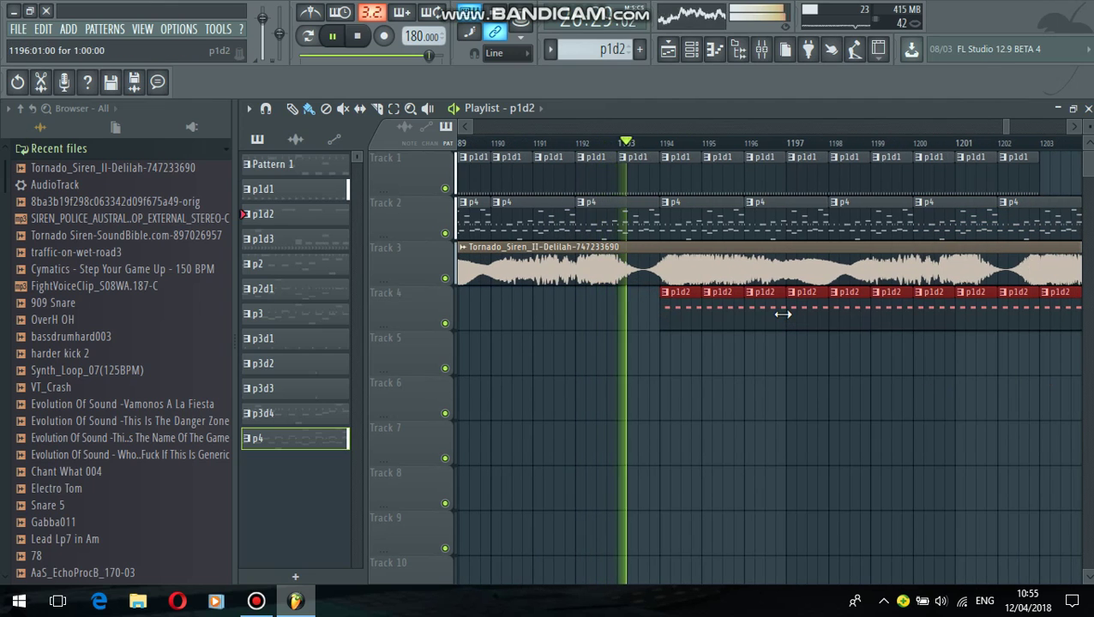
Extend the p1d1, p4 and p1d2 clips on Tracks 1, 2 and 4 up to bar 1212.
{"action": "left_click", "coordinate": [1016, 175]}
{"action": "left_click_drag", "start_coordinate": [1047, 171], "coordinate": [1052, 211]}
{"action": "left_click", "coordinate": [740, 229]}
{"action": "left_click_drag", "start_coordinate": [768, 222], "coordinate": [1033, 243]}
{"action": "left_click", "coordinate": [775, 319]}
{"action": "left_click_drag", "start_coordinate": [806, 307], "coordinate": [1063, 323]}
Find the fire-truck-air-horn sample in the sound efect folder and place it on Track 5 at bar 1209.
{"action": "left_click", "coordinate": [4, 391]}
{"action": "left_click_drag", "start_coordinate": [4, 427], "coordinate": [4, 469]}
{"action": "left_click", "coordinate": [3, 499]}
{"action": "scroll", "coordinate": [17, 429], "scroll_direction": "down", "scroll_amount": 5}
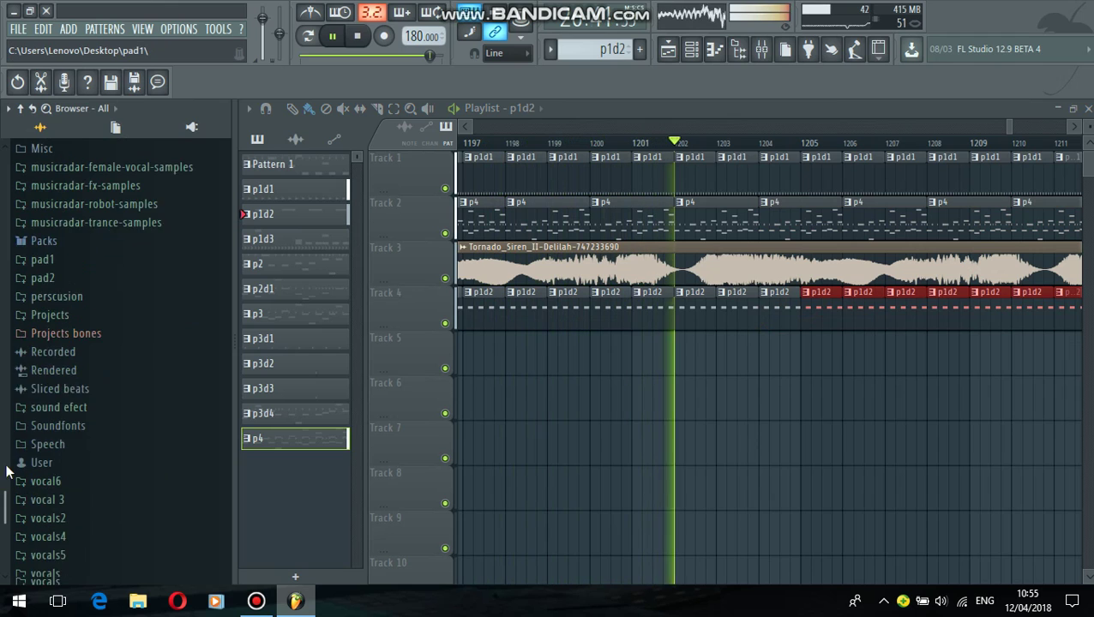
{"action": "left_click", "coordinate": [26, 395]}
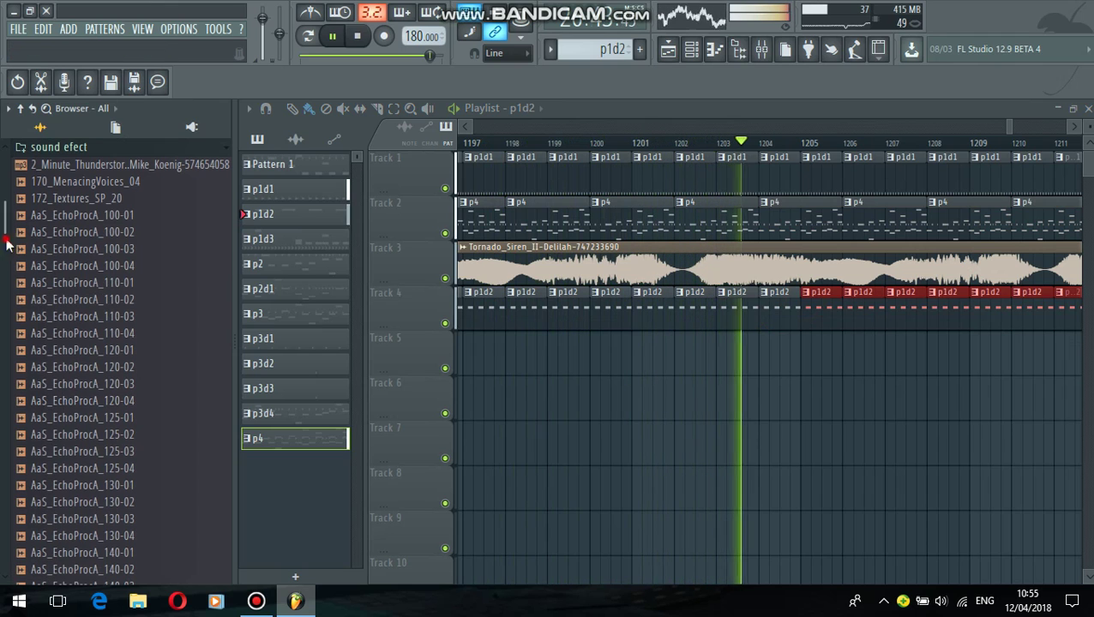
{"action": "scroll", "coordinate": [26, 429], "scroll_direction": "down", "scroll_amount": 10}
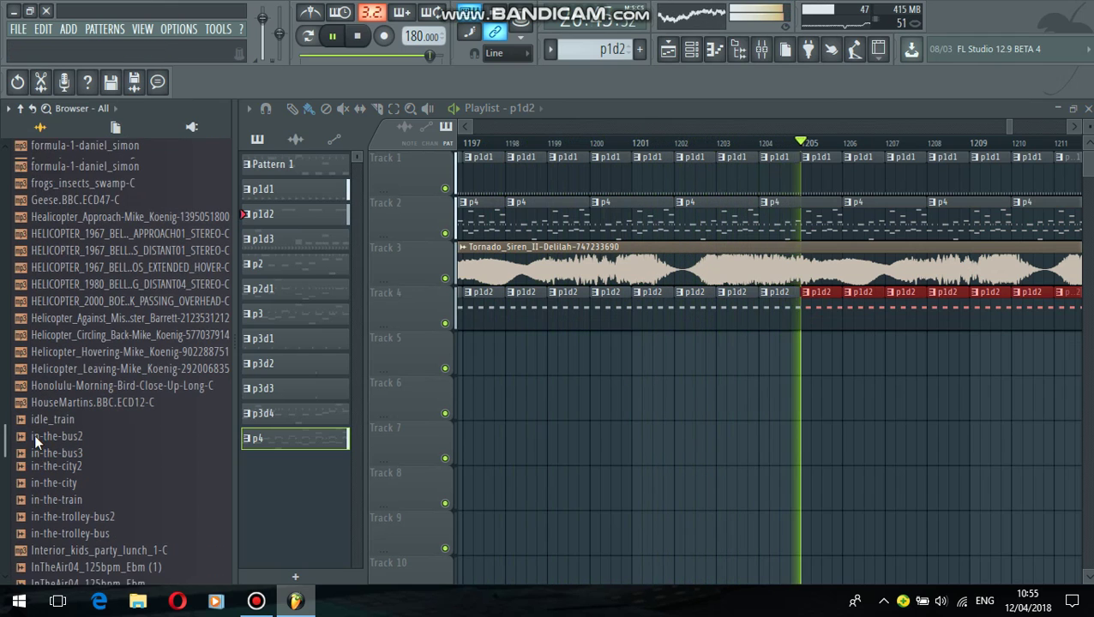
{"action": "scroll", "coordinate": [34, 437], "scroll_direction": "up", "scroll_amount": 5}
{"action": "left_click_drag", "start_coordinate": [103, 351], "coordinate": [973, 354]}
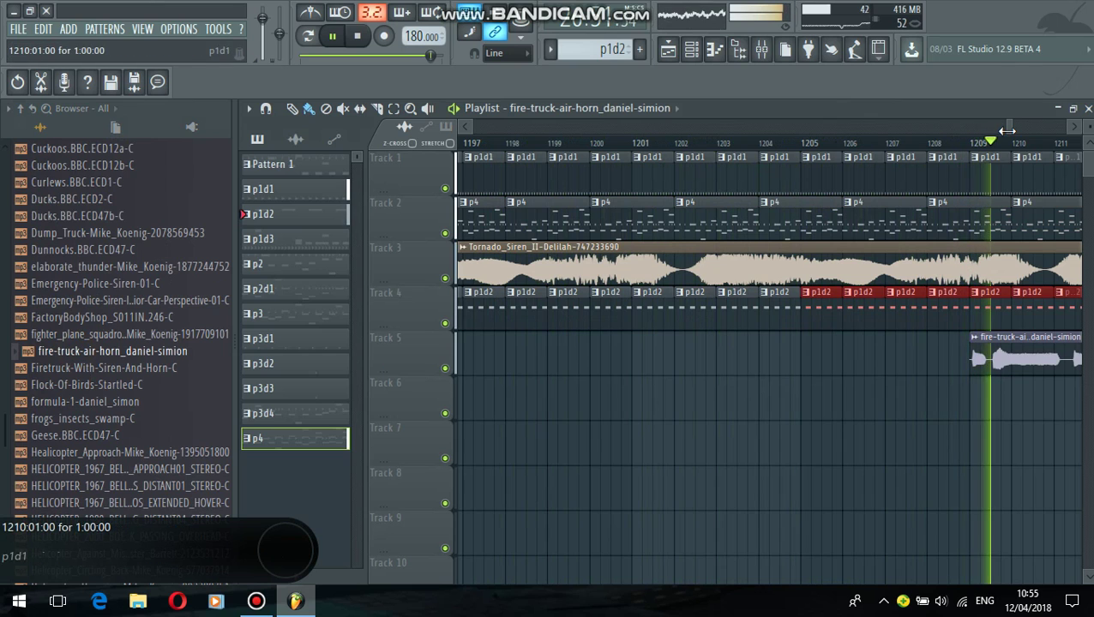
Extend p4 on Track 2 from bar 1212 to 1224, and p1d1 on Track 1 and p1d2 on Track 4 to bar 1223.
{"action": "left_click_drag", "start_coordinate": [1012, 128], "coordinate": [1016, 130]}
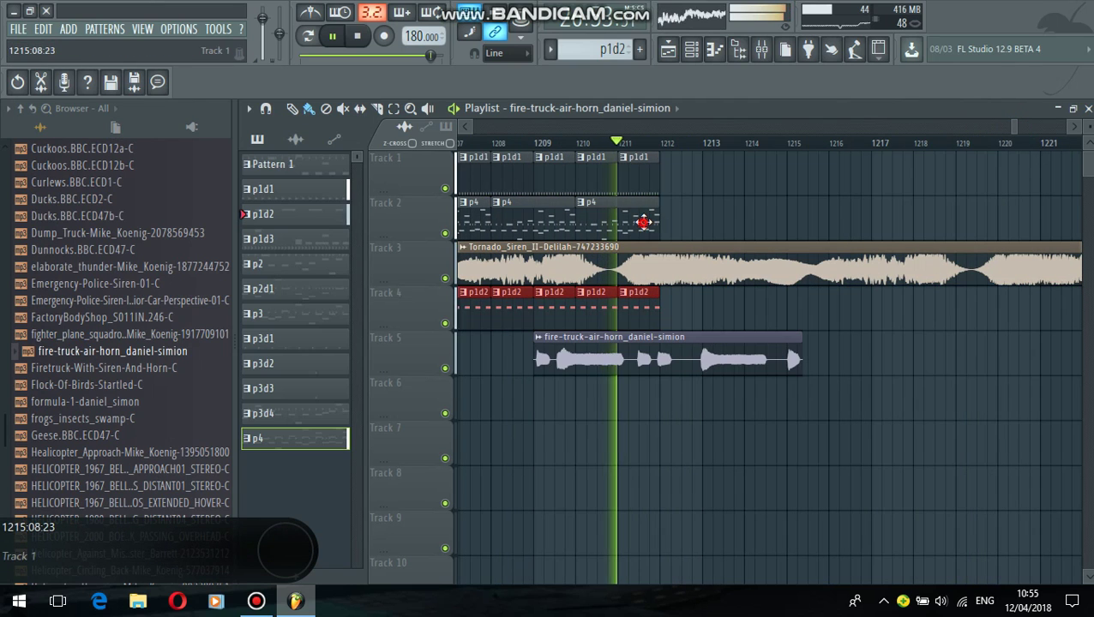
{"action": "left_click", "coordinate": [660, 208]}
{"action": "left_click_drag", "start_coordinate": [676, 213], "coordinate": [1089, 214]}
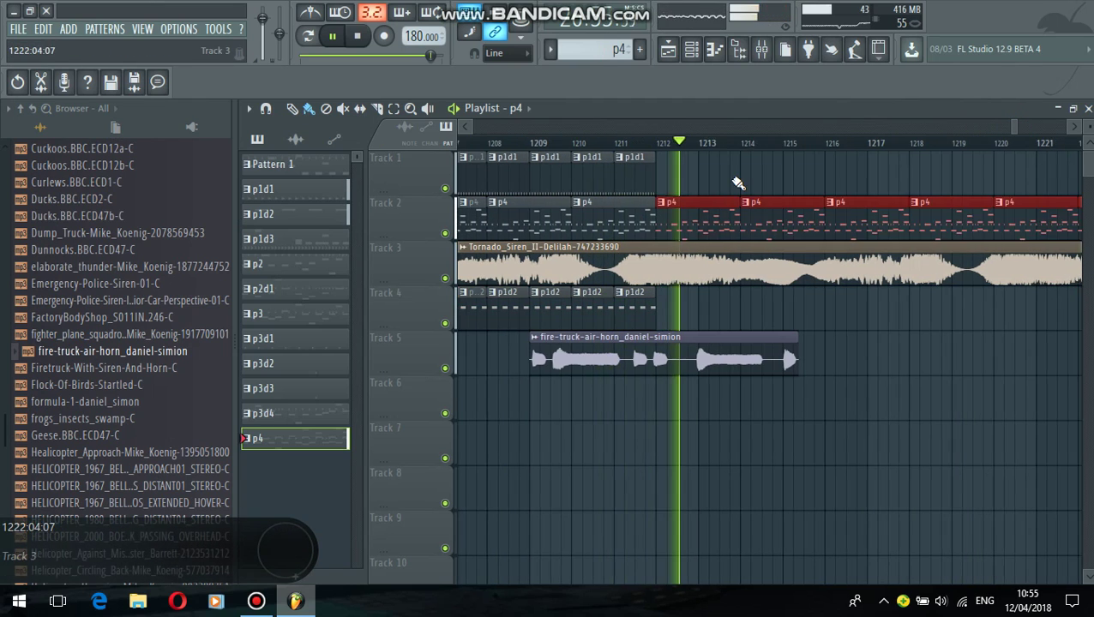
{"action": "left_click", "coordinate": [643, 178]}
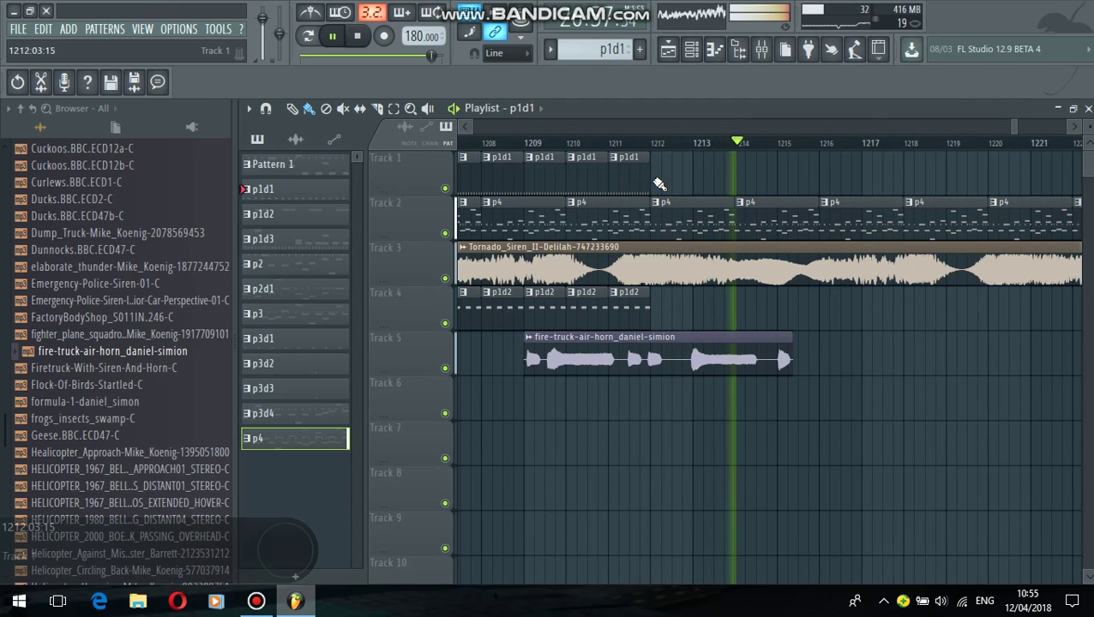
{"action": "left_click_drag", "start_coordinate": [722, 189], "coordinate": [1078, 178]}
{"action": "left_click", "coordinate": [623, 302]}
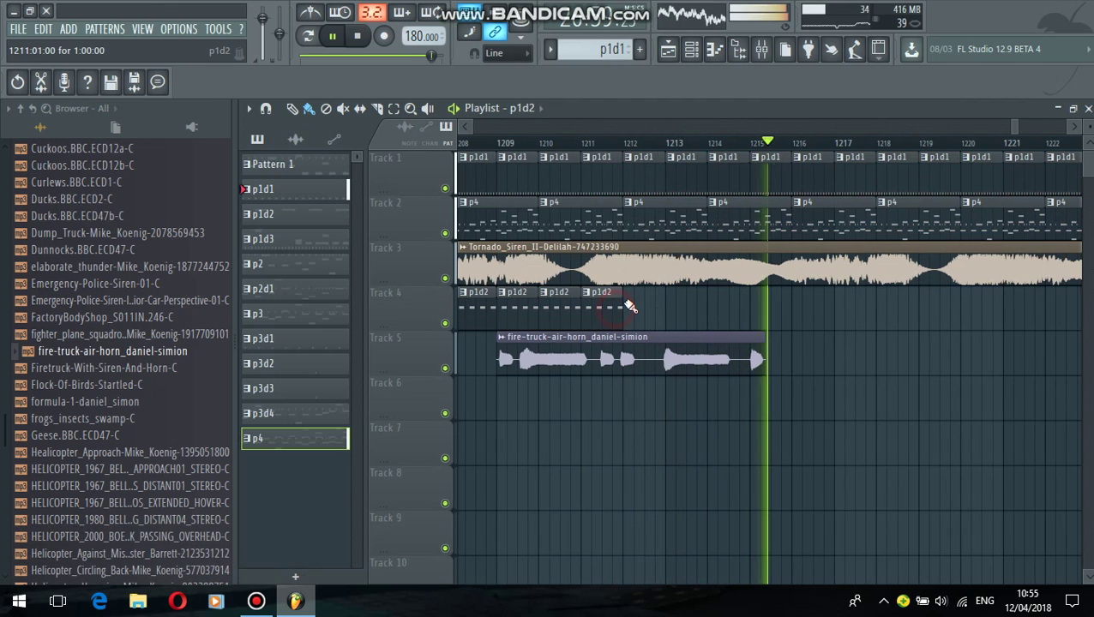
{"action": "left_click_drag", "start_coordinate": [715, 315], "coordinate": [973, 355]}
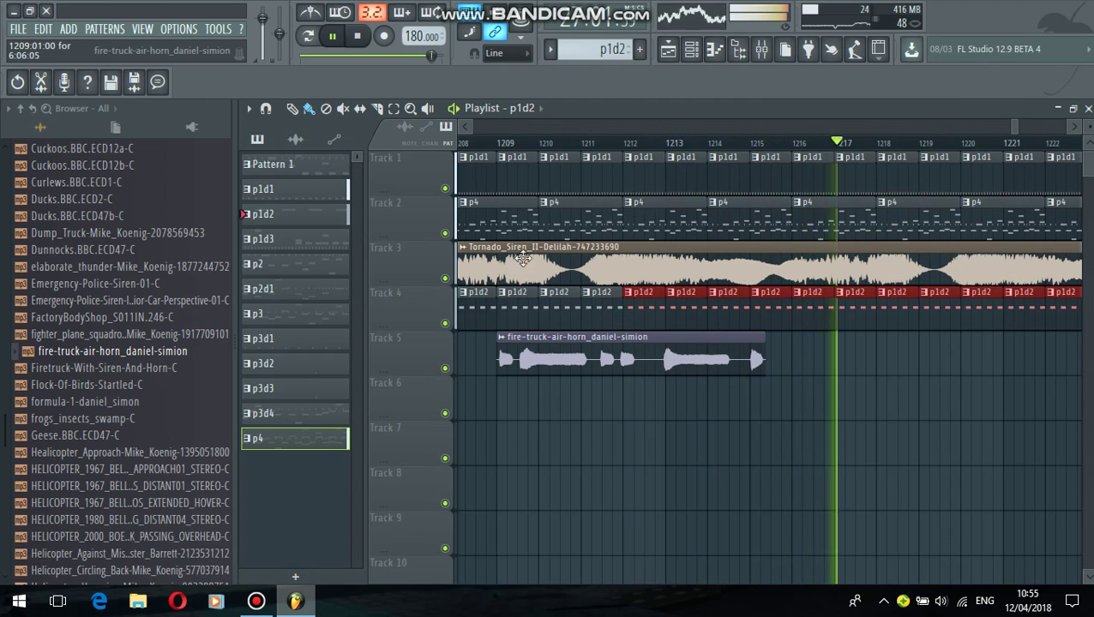
Lower the channel volume of the fire-truck-air-horn clip on Track 5 to 68%.
{"action": "left_click", "coordinate": [579, 366]}
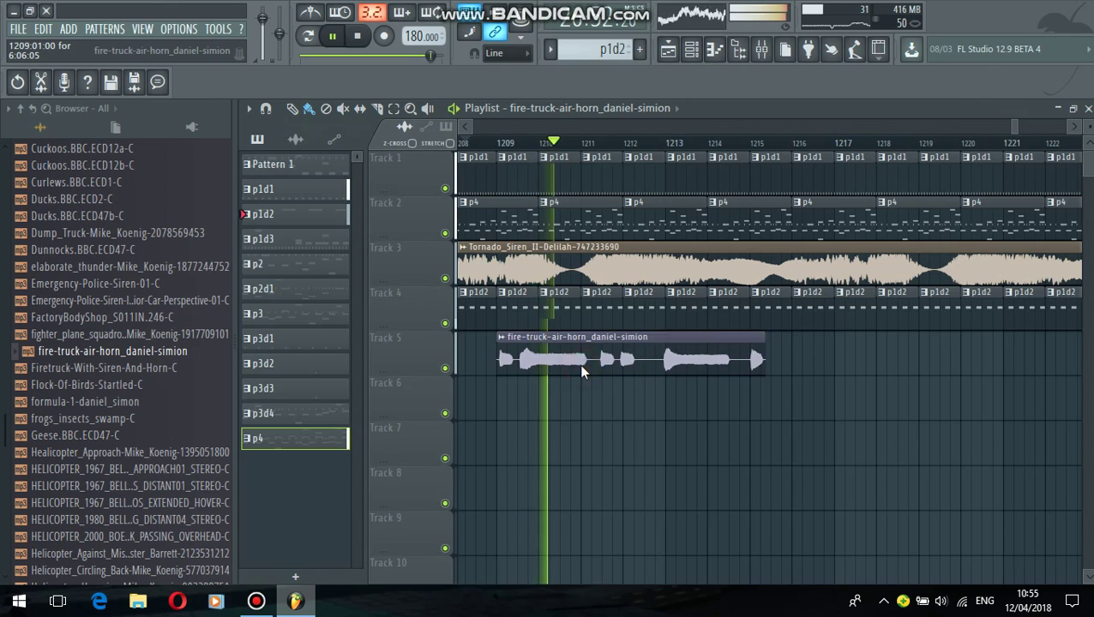
{"action": "double_click", "coordinate": [579, 364]}
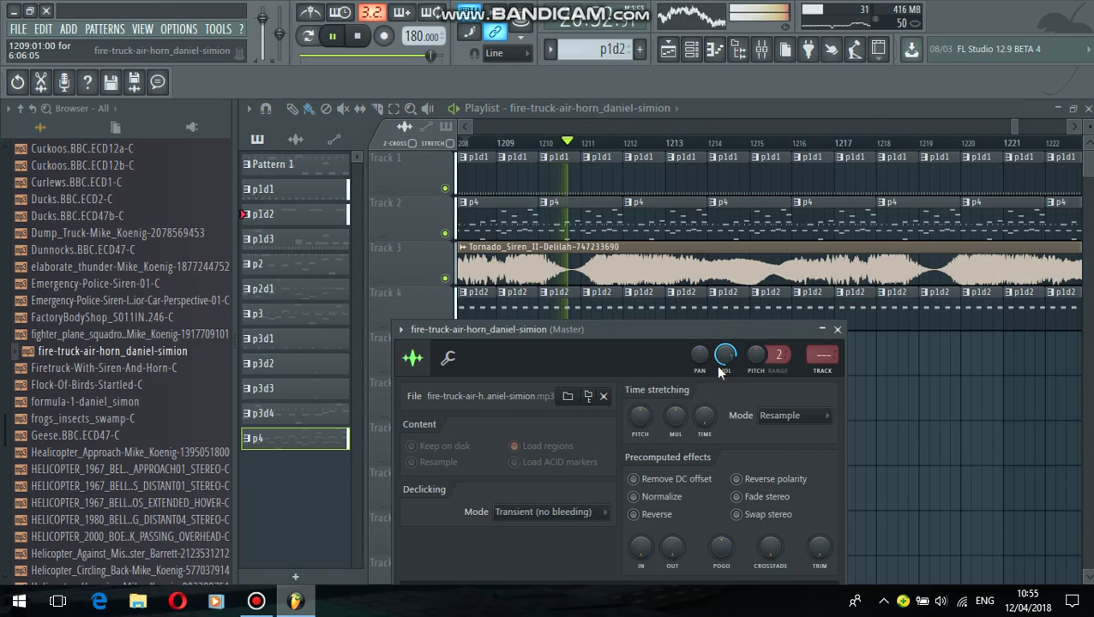
{"action": "left_click", "coordinate": [911, 390]}
{"action": "double_click", "coordinate": [666, 365]}
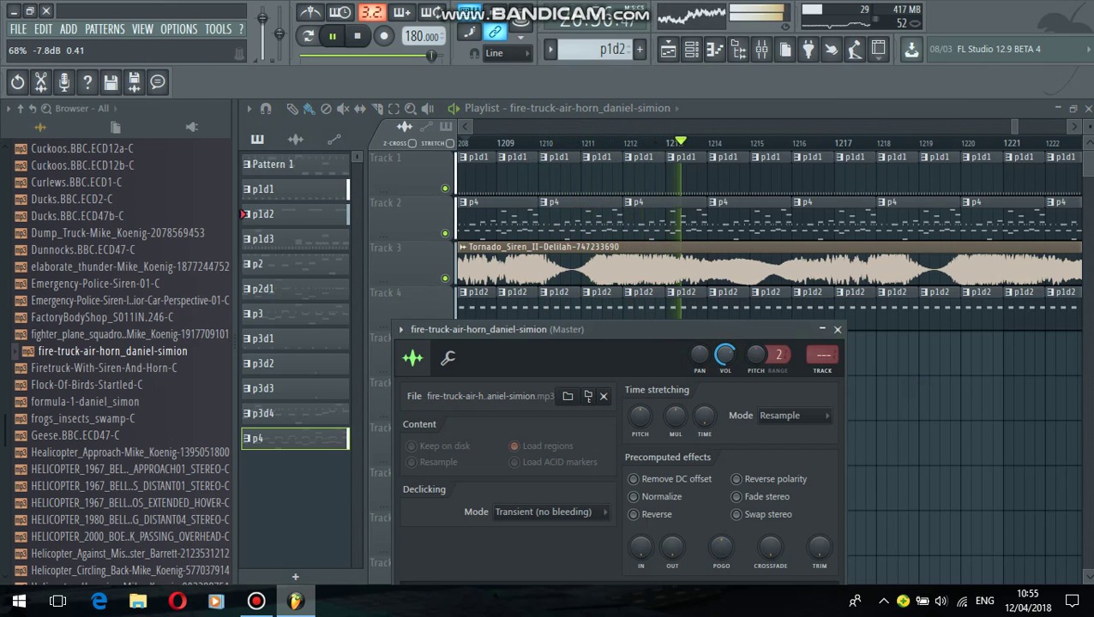
{"action": "left_click", "coordinate": [918, 377]}
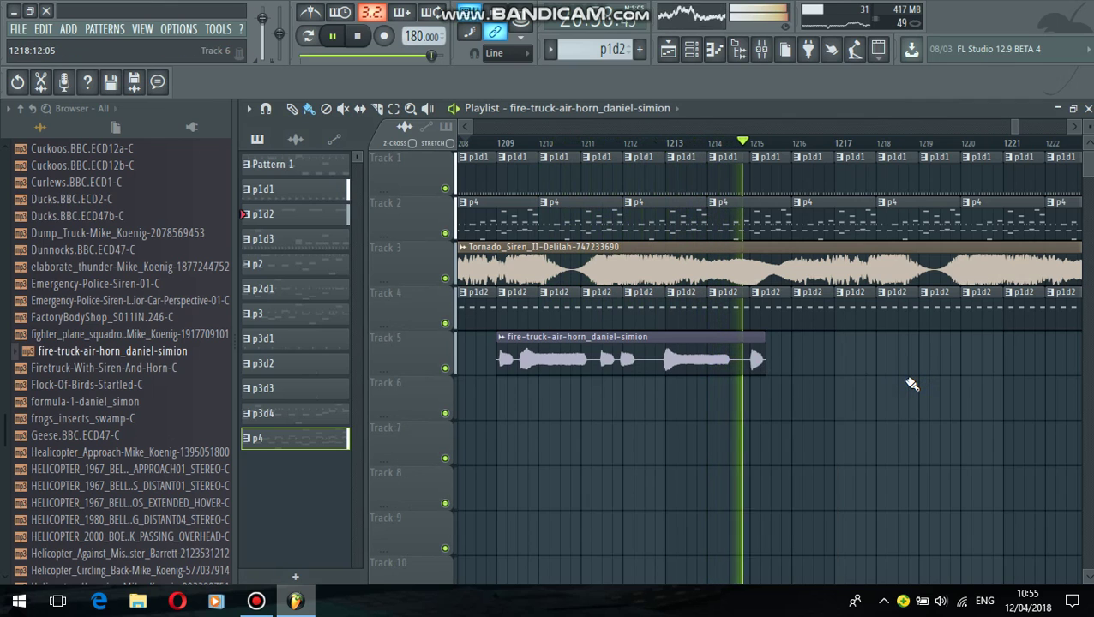
Extend p1d1 on Track 1 to bar 1235, p4 on Track 2 to bar 1236 and p1d2 on Track 4 to bar 1234.
{"action": "left_click_drag", "start_coordinate": [1015, 131], "coordinate": [1020, 134]}
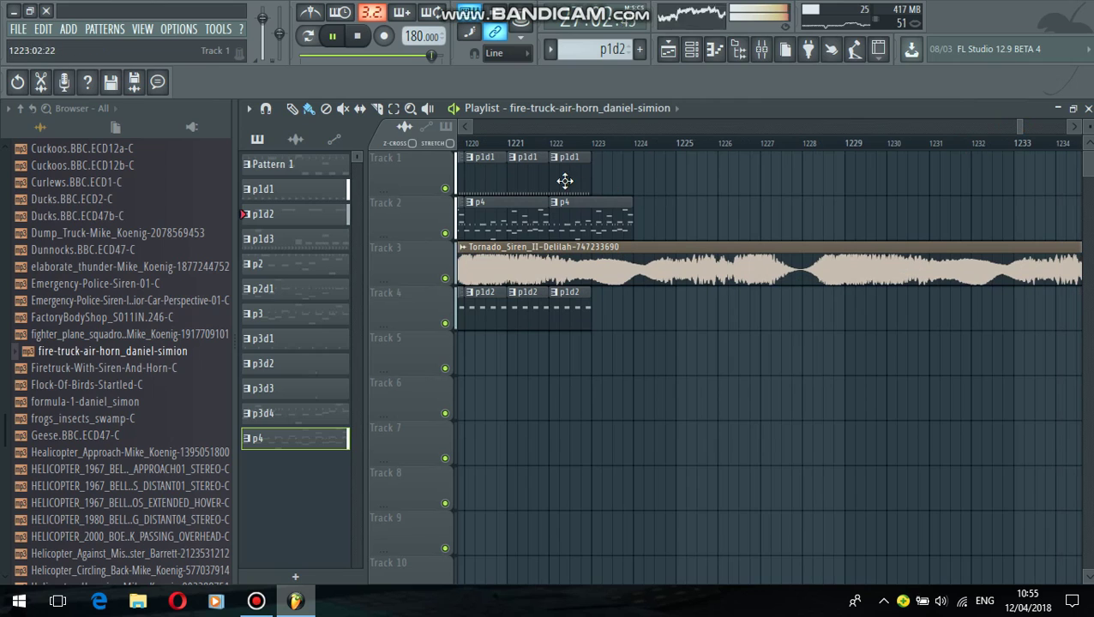
{"action": "left_click_drag", "start_coordinate": [820, 214], "coordinate": [987, 250]}
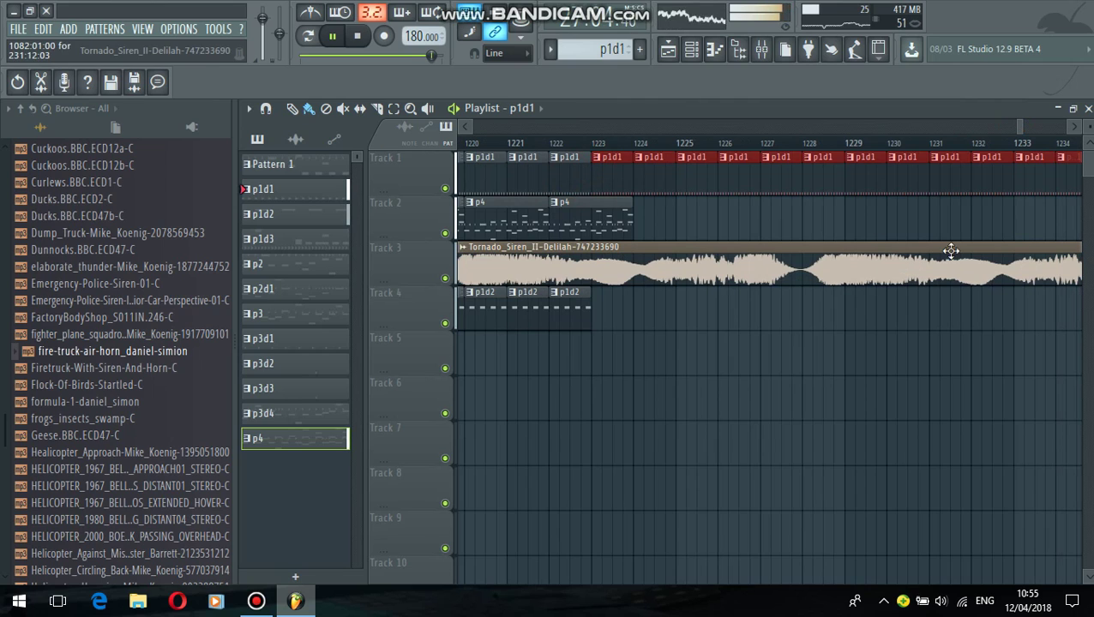
{"action": "left_click_drag", "start_coordinate": [613, 230], "coordinate": [1067, 230]}
{"action": "left_click", "coordinate": [555, 317]}
{"action": "mouse_move", "coordinate": [617, 307]}
{"action": "left_mouse_down"}
{"action": "mouse_move", "coordinate": [1033, 366]}
{"action": "mouse_move", "coordinate": [1038, 352]}
{"action": "left_mouse_up"}
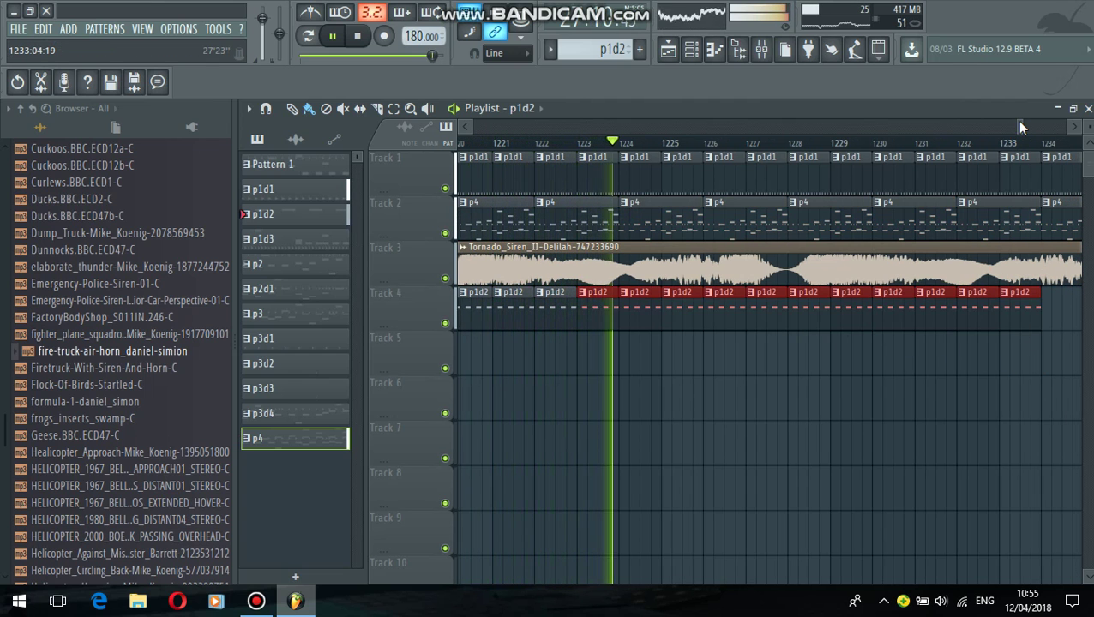
Delete the long Tornado_Siren_II audio clip from Track 3.
{"action": "left_click_drag", "start_coordinate": [1020, 127], "coordinate": [1009, 157]}
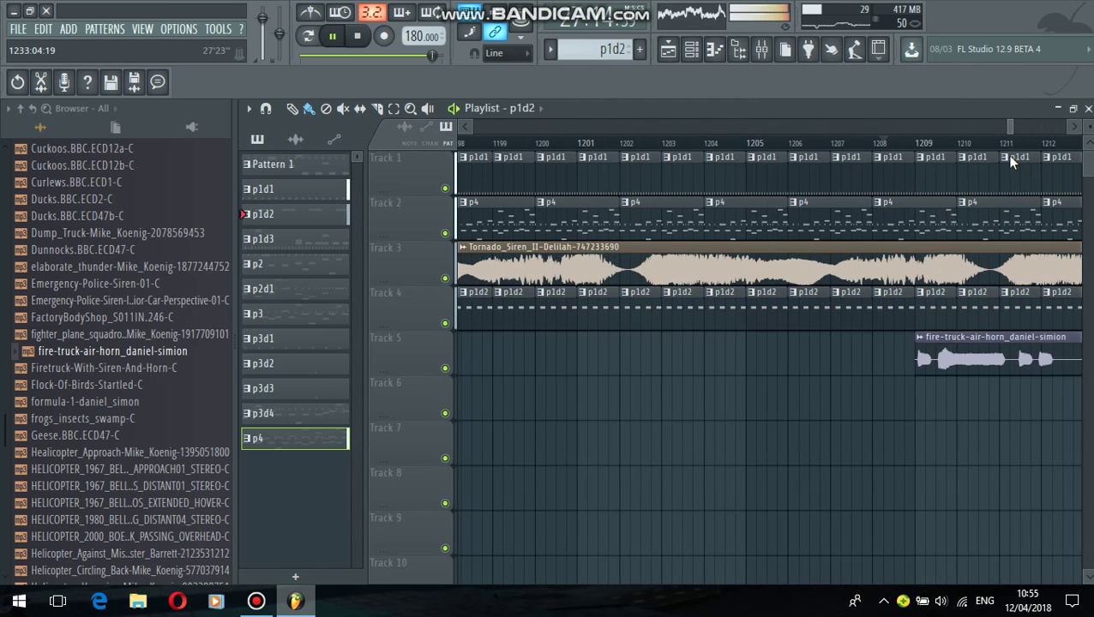
{"action": "scroll", "coordinate": [941, 234], "scroll_direction": "down", "scroll_amount": 2}
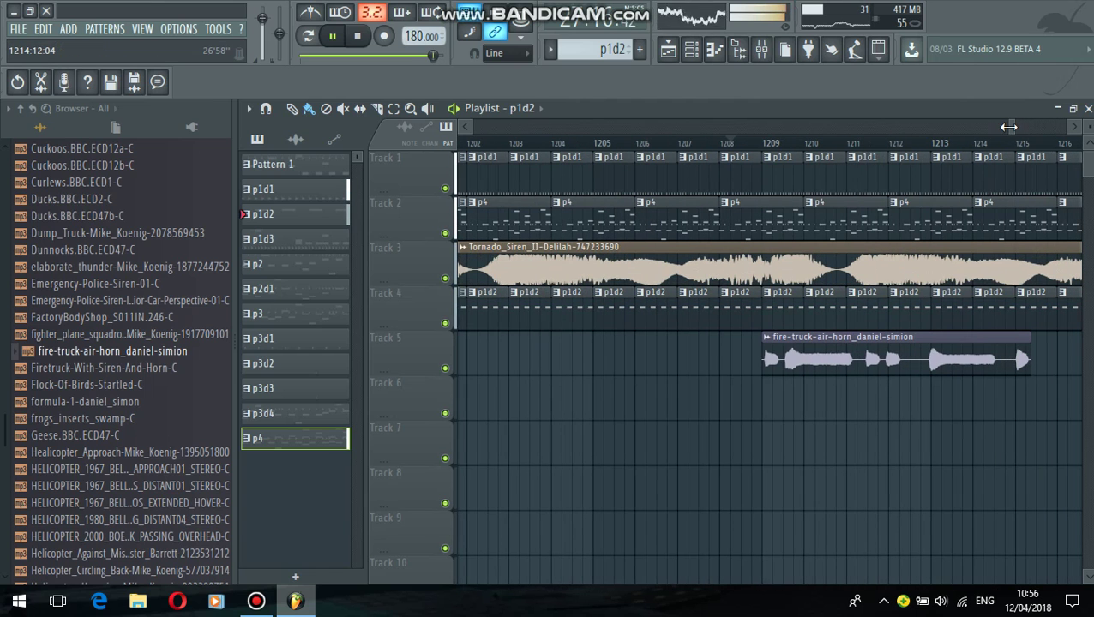
{"action": "left_click_drag", "start_coordinate": [1011, 126], "coordinate": [1060, 131]}
{"action": "right_click", "coordinate": [930, 261]}
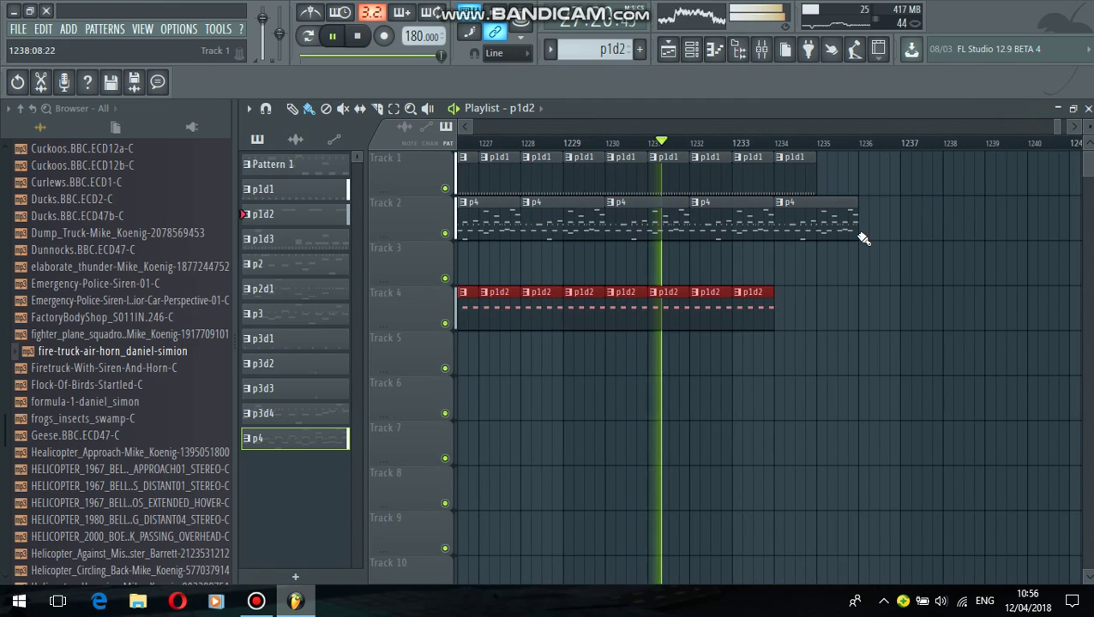
Delete the p1d1 clips after bar 1232 on Track 1 and extend p4 on Track 2 from bar 1236 to bar 1244.
{"action": "right_click", "coordinate": [725, 180]}
{"action": "left_click", "coordinate": [819, 222]}
{"action": "left_click_drag", "start_coordinate": [862, 215], "coordinate": [1059, 224]}
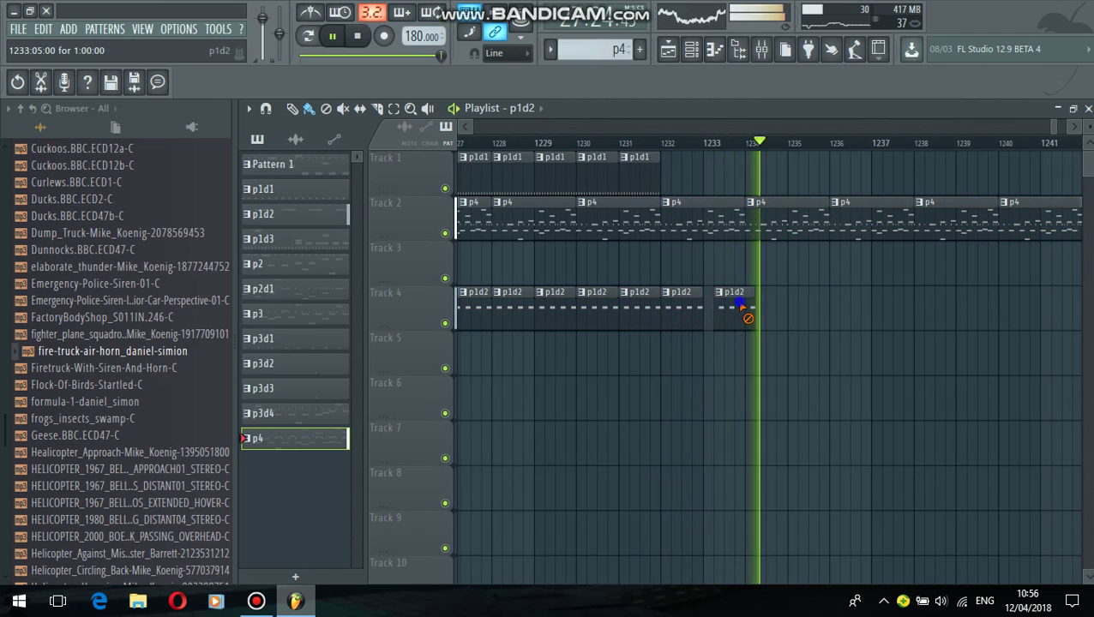
Delete the last p1d2 clip at bar 1233 on Track 4 and paint p1d2 on Track 3 from bar 1233 to bar 1242.
{"action": "right_click", "coordinate": [729, 305]}
{"action": "left_click_drag", "start_coordinate": [712, 272], "coordinate": [1046, 261]}
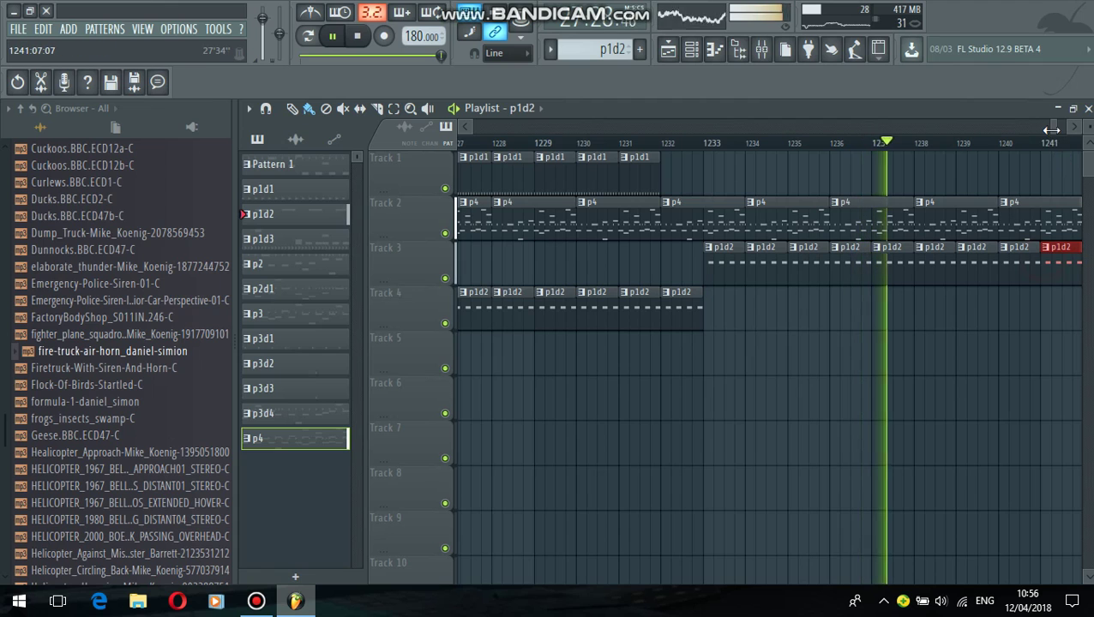
Extend p1d2 on Track 3 from bar 1242 to bar 1250 and p4 on Track 2 from bar 1244 to bar 1254.
{"action": "left_click_drag", "start_coordinate": [1054, 129], "coordinate": [1062, 133]}
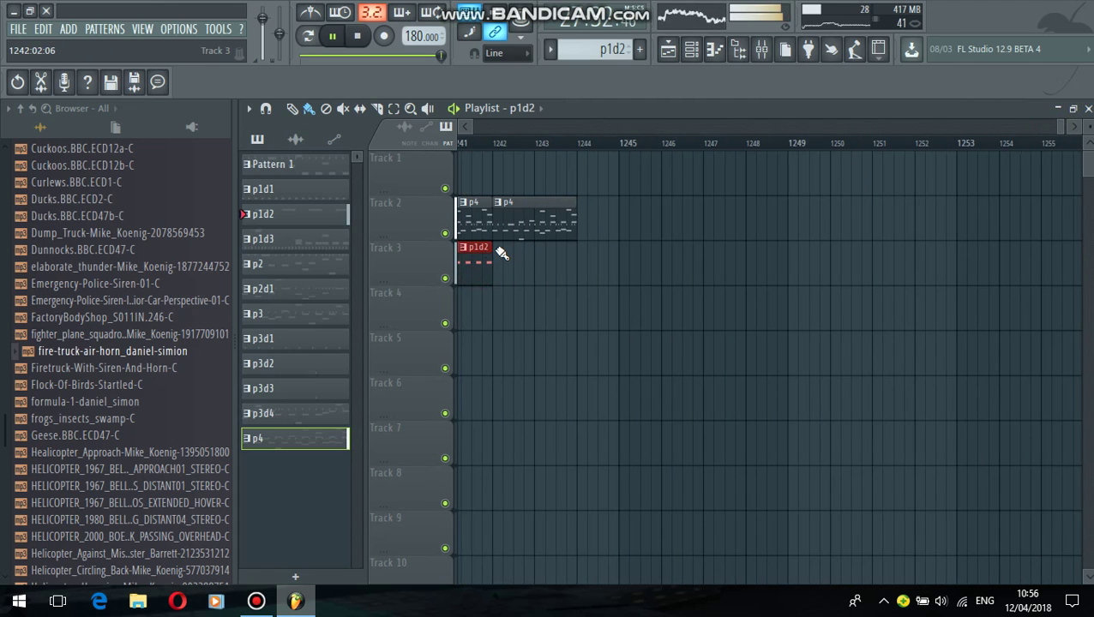
{"action": "left_click_drag", "start_coordinate": [703, 299], "coordinate": [808, 288]}
{"action": "left_click_drag", "start_coordinate": [583, 215], "coordinate": [935, 220]}
Place the recently used 8ba3b19f298c063342d09f675a49-orig sample on Track 1 at bar 1248.
{"action": "left_click", "coordinate": [5, 171]}
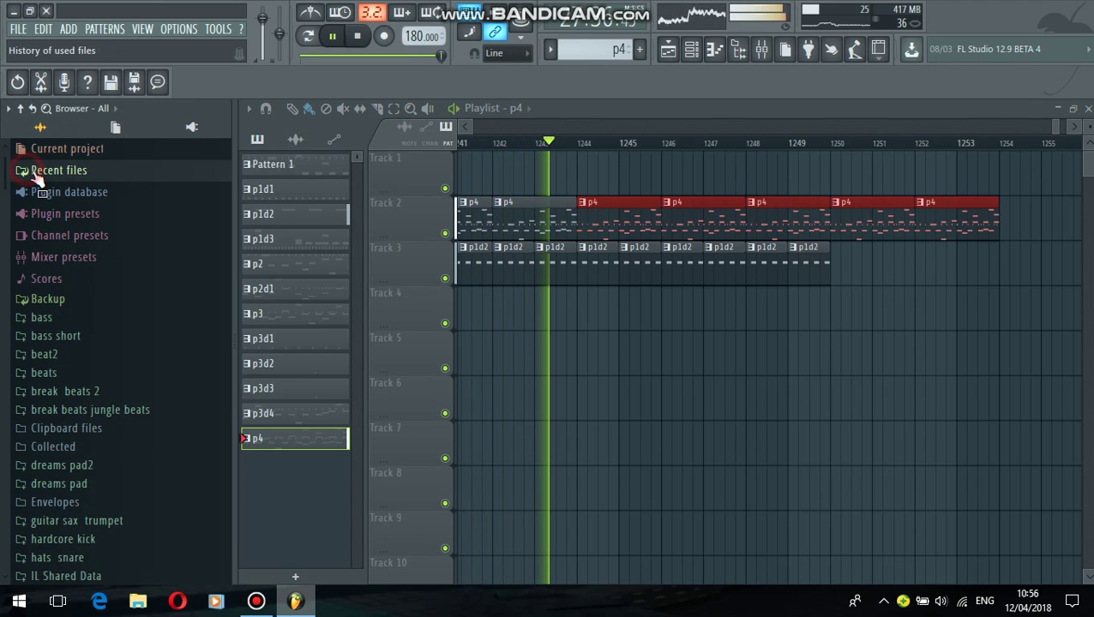
{"action": "left_click", "coordinate": [43, 182]}
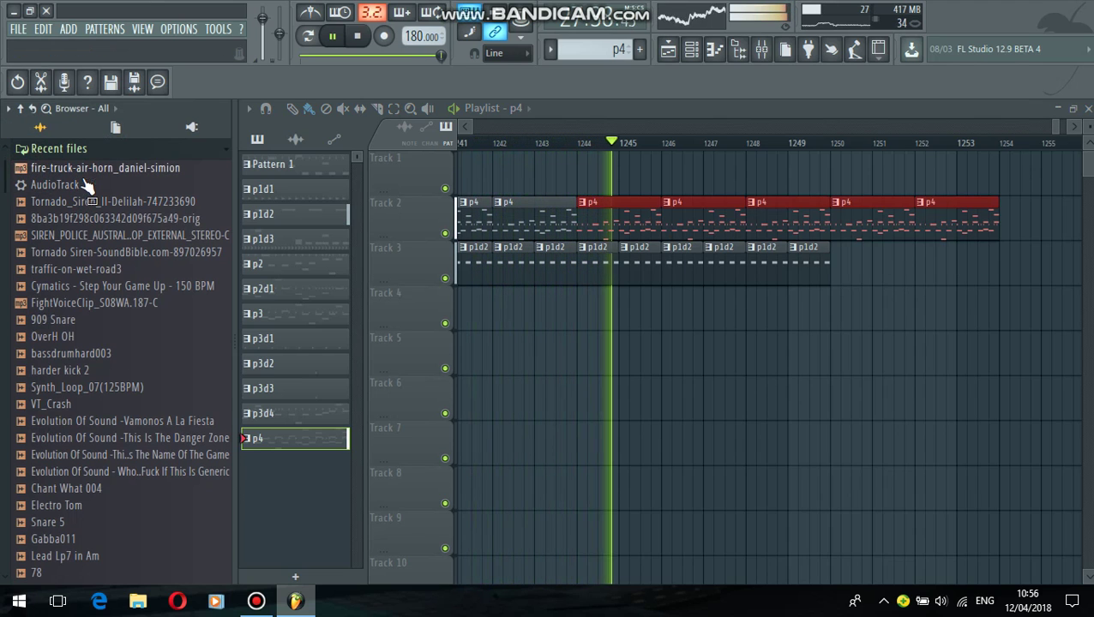
{"action": "left_click_drag", "start_coordinate": [111, 218], "coordinate": [750, 176]}
Extend p1d2 on Track 3 from bar 1250 to bar 1262 and p4 on Track 2 from bar 1254 to bar 1266.
{"action": "left_click", "coordinate": [806, 262]}
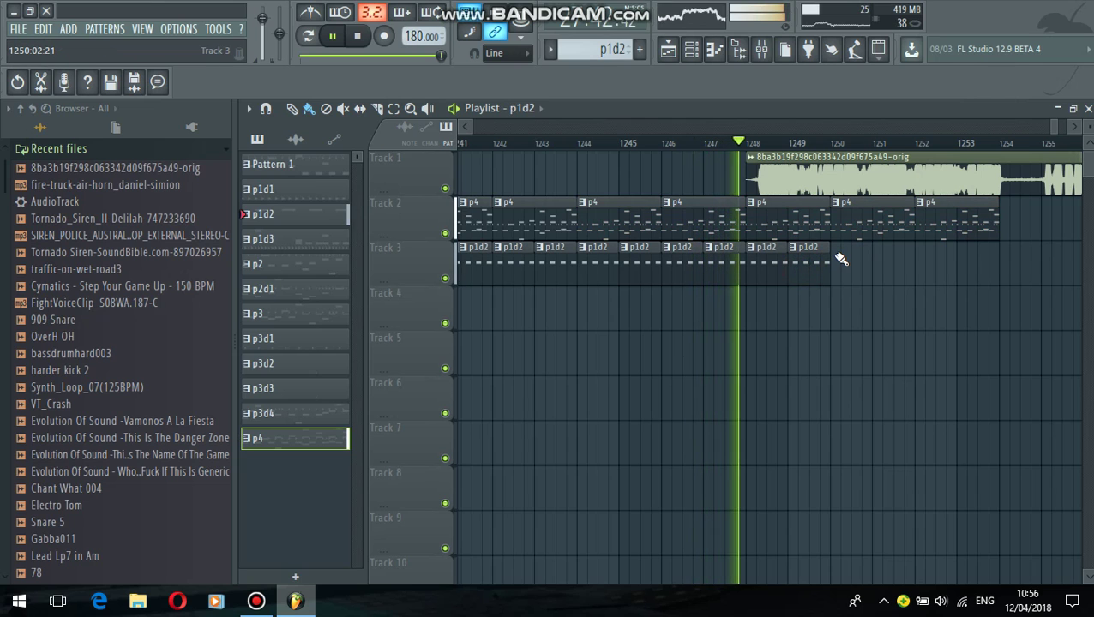
{"action": "left_click_drag", "start_coordinate": [830, 261], "coordinate": [1069, 261]}
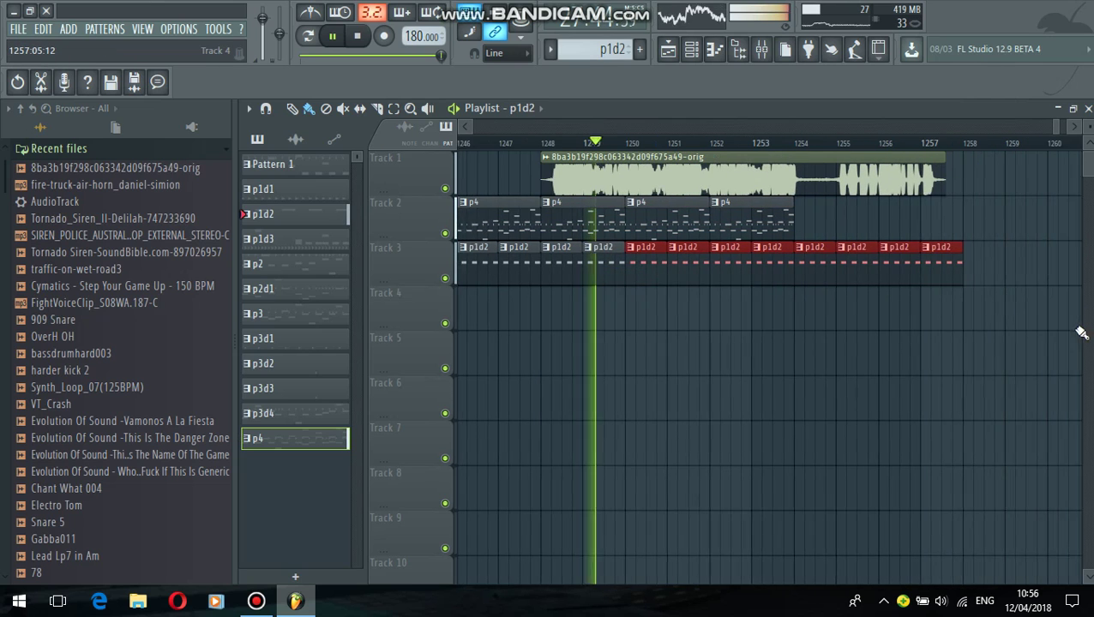
{"action": "left_click", "coordinate": [750, 222]}
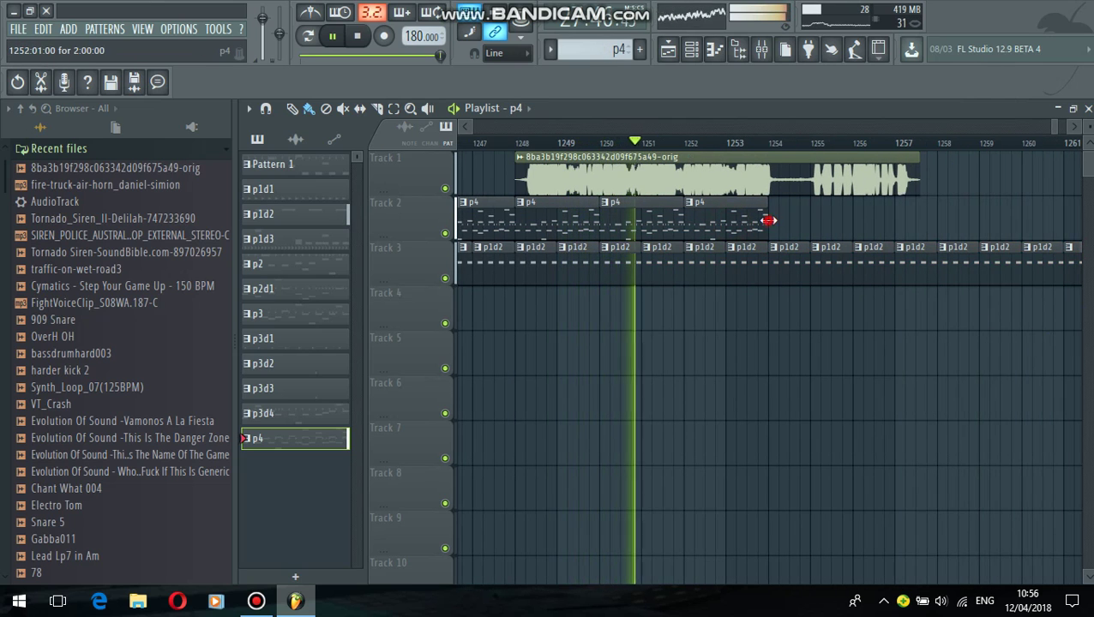
{"action": "left_click_drag", "start_coordinate": [776, 220], "coordinate": [1077, 221]}
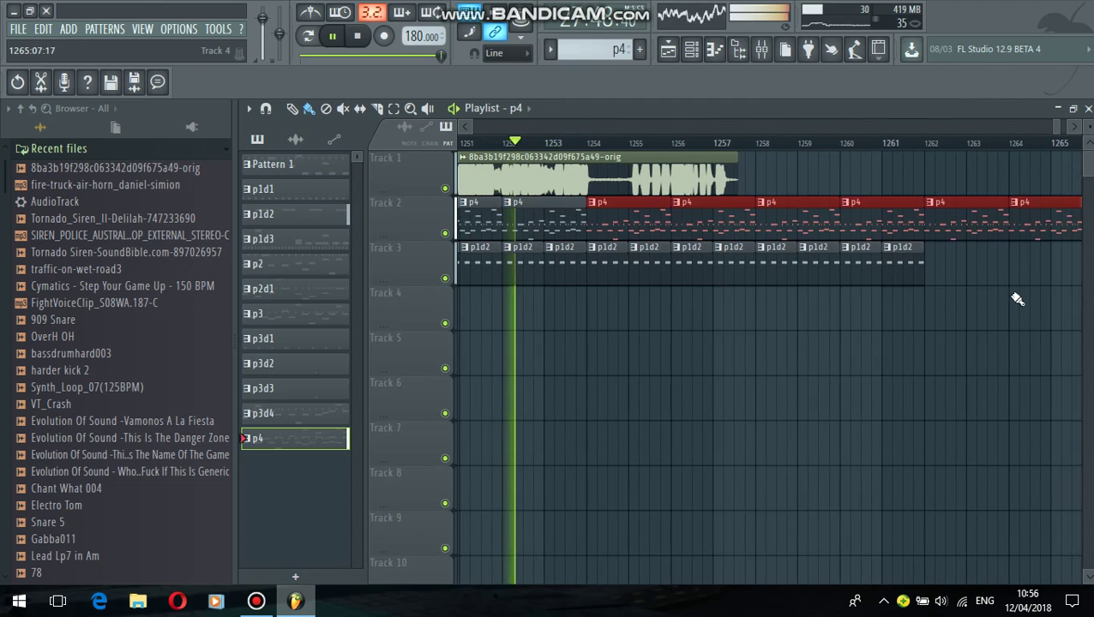
Extend p1d2 on Track 3 from bar 1262 to bar 1273 and p4 on Track 2 from bar 1266 to bar 1272.
{"action": "left_click", "coordinate": [910, 274]}
{"action": "mouse_move", "coordinate": [928, 266]}
{"action": "left_mouse_down"}
{"action": "mouse_move", "coordinate": [1086, 305]}
{"action": "mouse_move", "coordinate": [1081, 282]}
{"action": "left_mouse_up"}
{"action": "left_click", "coordinate": [1019, 214]}
{"action": "left_click", "coordinate": [1048, 210]}
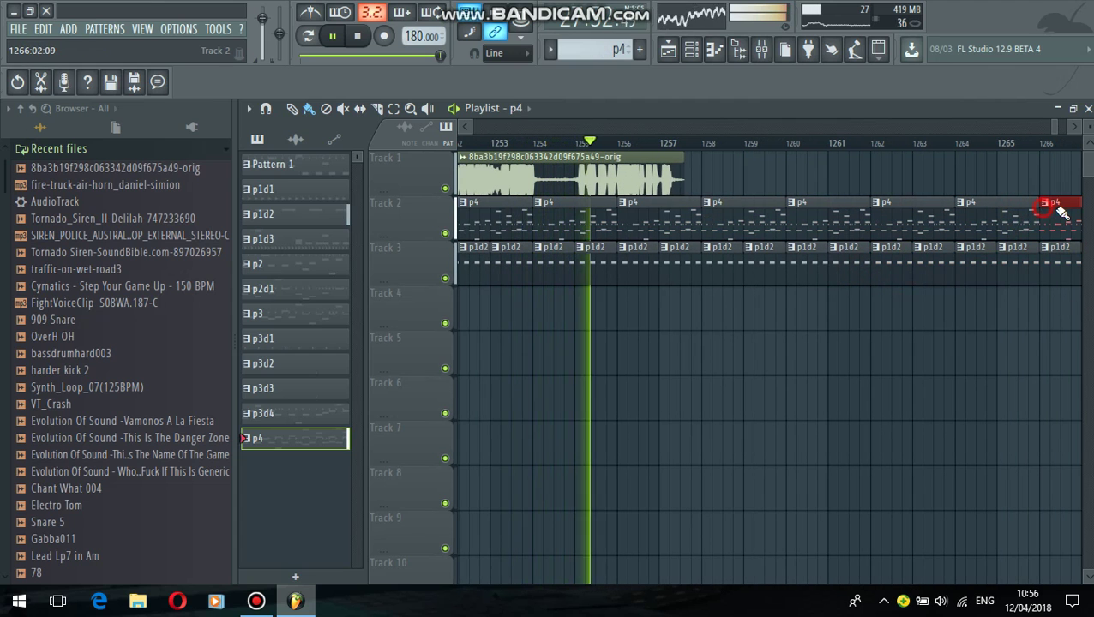
{"action": "left_click_drag", "start_coordinate": [1087, 212], "coordinate": [1082, 218]}
{"action": "mouse_move", "coordinate": [943, 267]}
{"action": "left_mouse_down"}
{"action": "mouse_move", "coordinate": [1029, 261]}
{"action": "mouse_move", "coordinate": [990, 319]}
{"action": "left_mouse_up"}
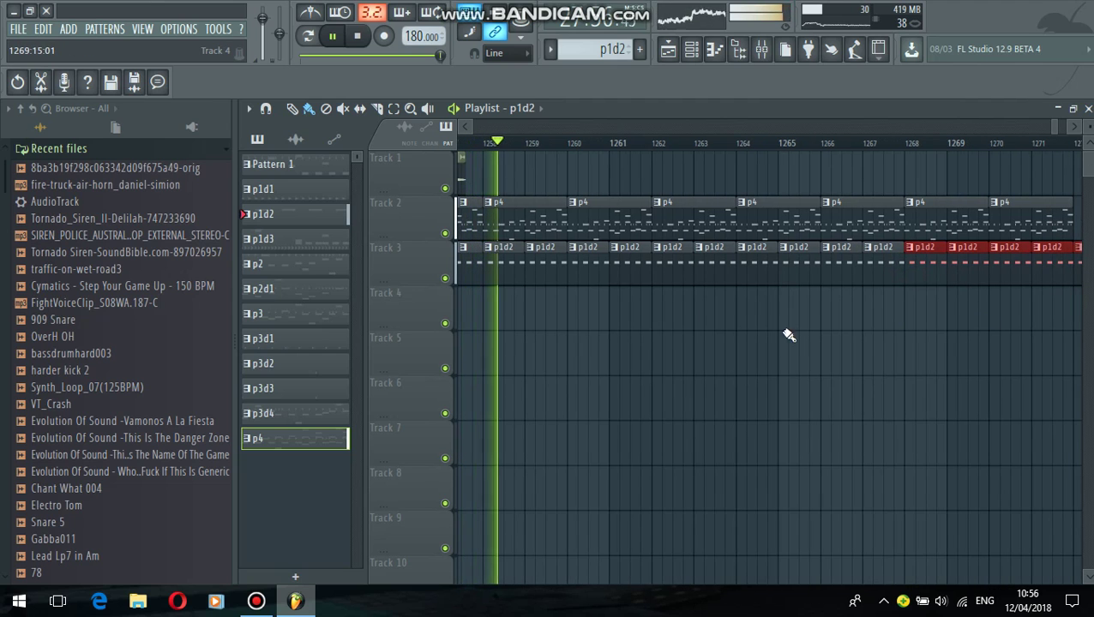
Place the recently used fire-truck-air-horn sample on Track 4 at bar 1264 and view its channel settings.
{"action": "left_click_drag", "start_coordinate": [103, 185], "coordinate": [732, 325]}
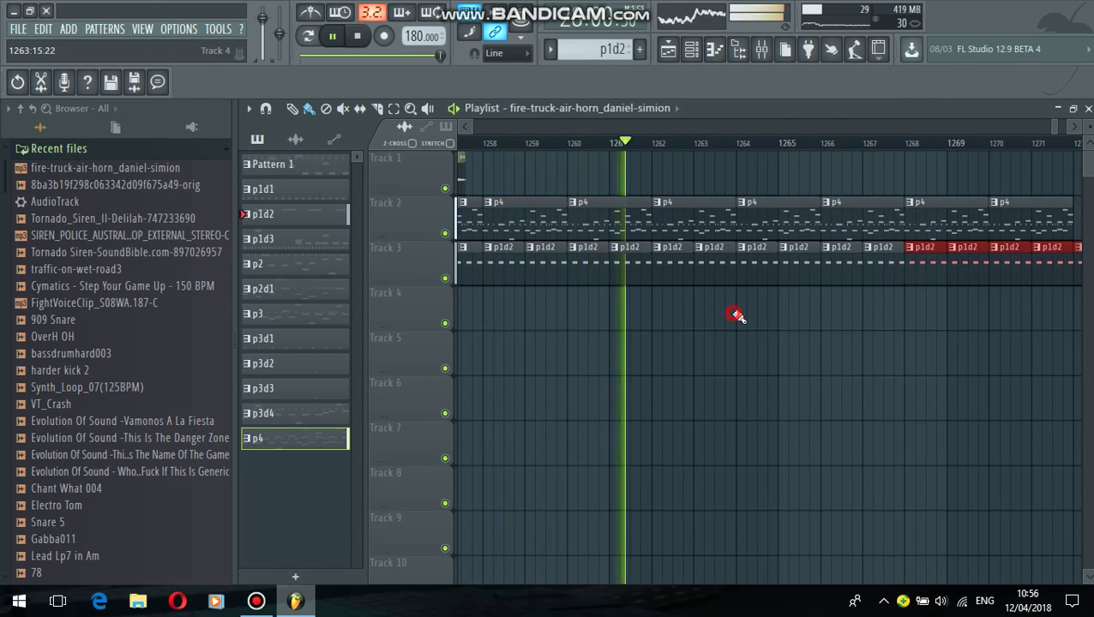
{"action": "left_click", "coordinate": [736, 316]}
{"action": "double_click", "coordinate": [751, 309]}
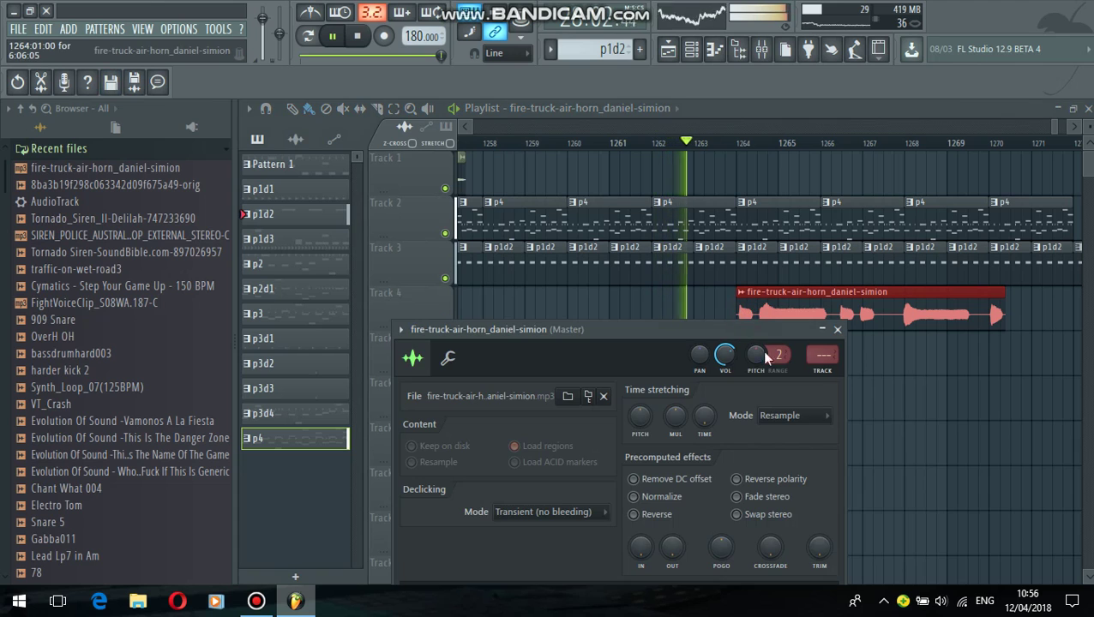
{"action": "left_click", "coordinate": [838, 330]}
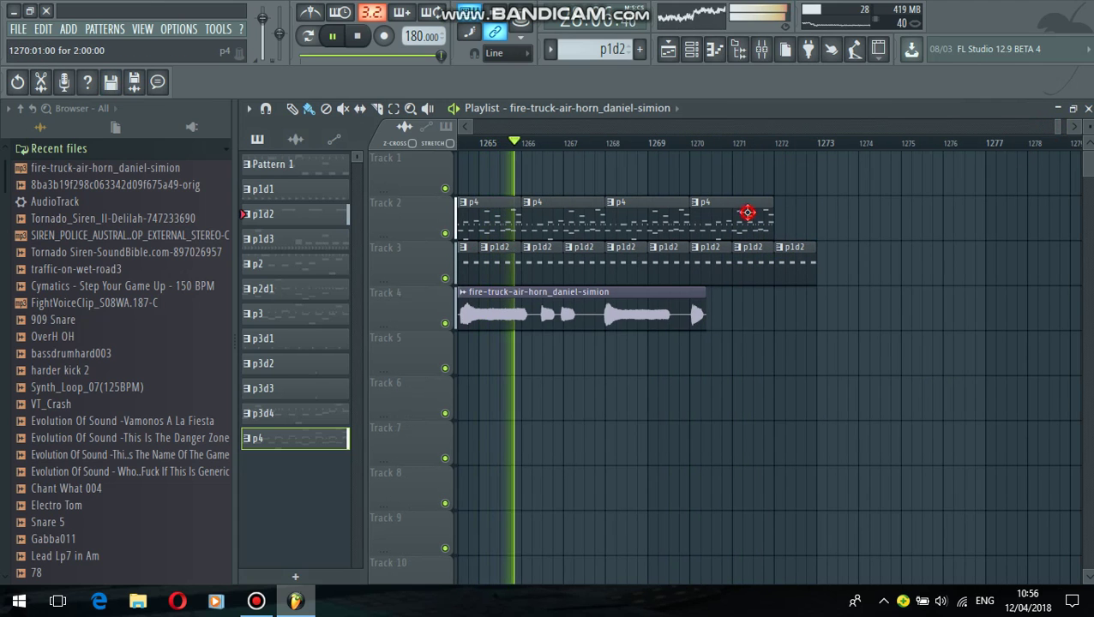
Extend p4 on Track 2 from bar 1272 to bar 1280 and p1d2 on Track 3 from bar 1273 to bar 1281.
{"action": "left_click", "coordinate": [778, 208]}
{"action": "left_click_drag", "start_coordinate": [778, 208], "coordinate": [1082, 283]}
{"action": "left_click", "coordinate": [787, 268]}
{"action": "mouse_move", "coordinate": [816, 263]}
{"action": "left_mouse_down"}
{"action": "mouse_move", "coordinate": [969, 261]}
{"action": "mouse_move", "coordinate": [994, 348]}
{"action": "left_mouse_up"}
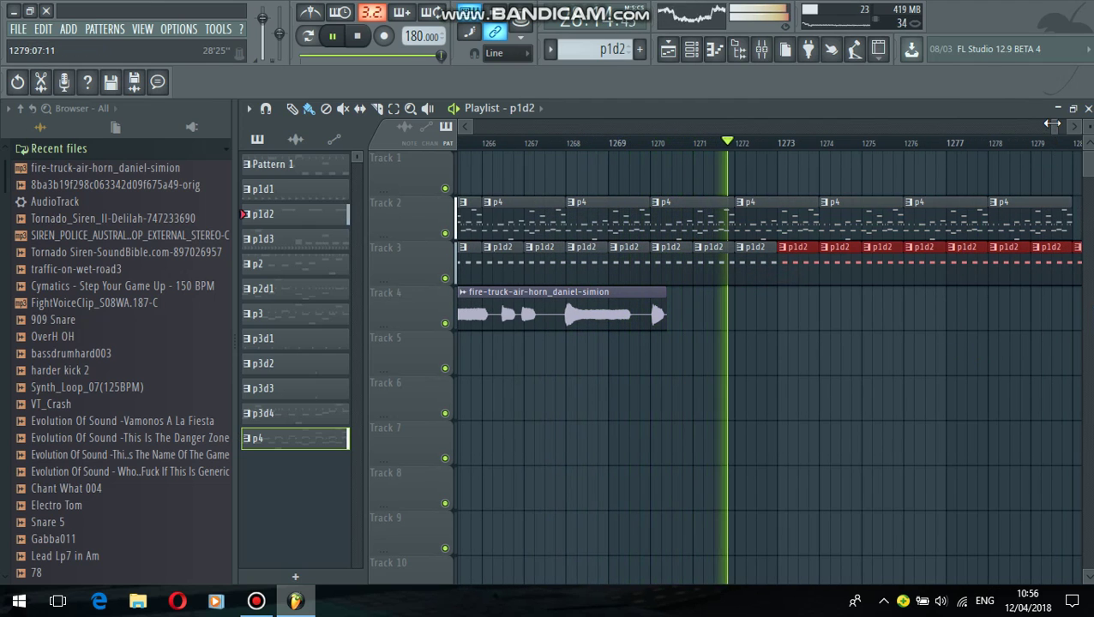
Extend p4 on Track 2 from bar 1280 to bar 1290 and remove the p1d2 clip at bar 1280 on Track 3.
{"action": "left_click_drag", "start_coordinate": [1053, 127], "coordinate": [1057, 130]}
{"action": "left_click", "coordinate": [845, 221]}
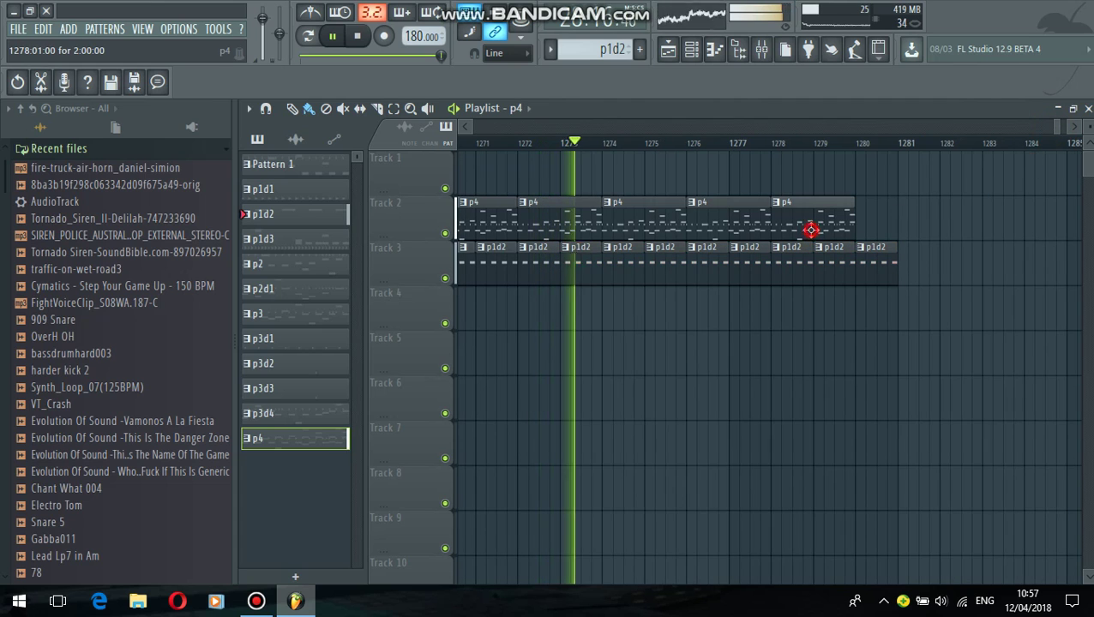
{"action": "left_click_drag", "start_coordinate": [859, 218], "coordinate": [1053, 230]}
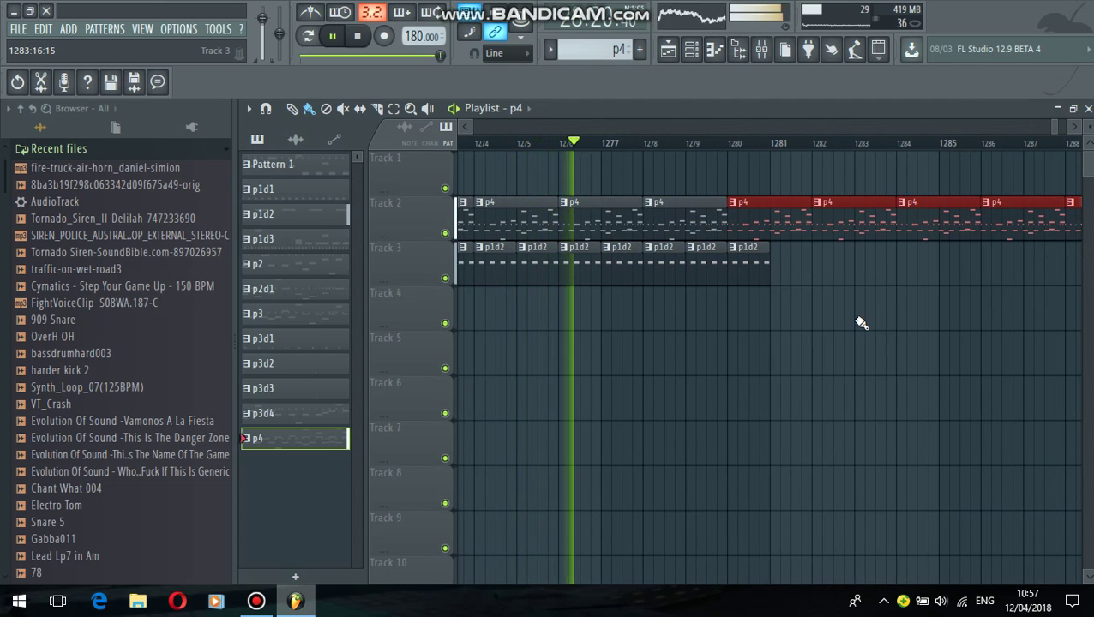
{"action": "right_click", "coordinate": [737, 267]}
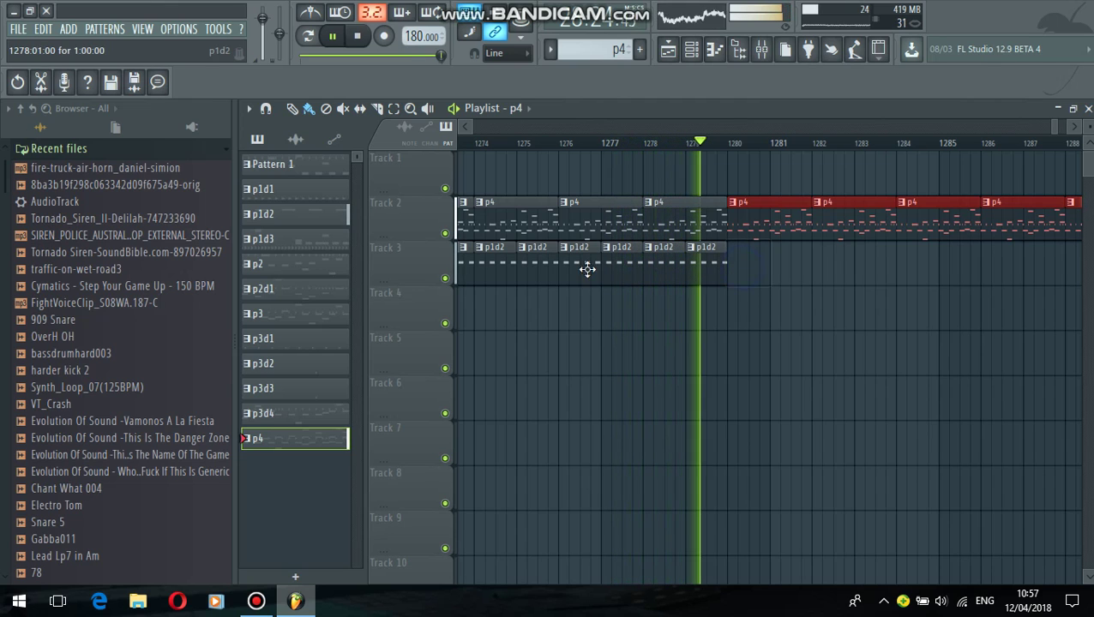
Place the recently used 8ba3b19f298c063342d09f675a49-orig sample on Track 4 at bar 1280 and extend p4 on Track 2 from bar 1290 to bar 1308.
{"action": "left_click_drag", "start_coordinate": [195, 188], "coordinate": [737, 317]}
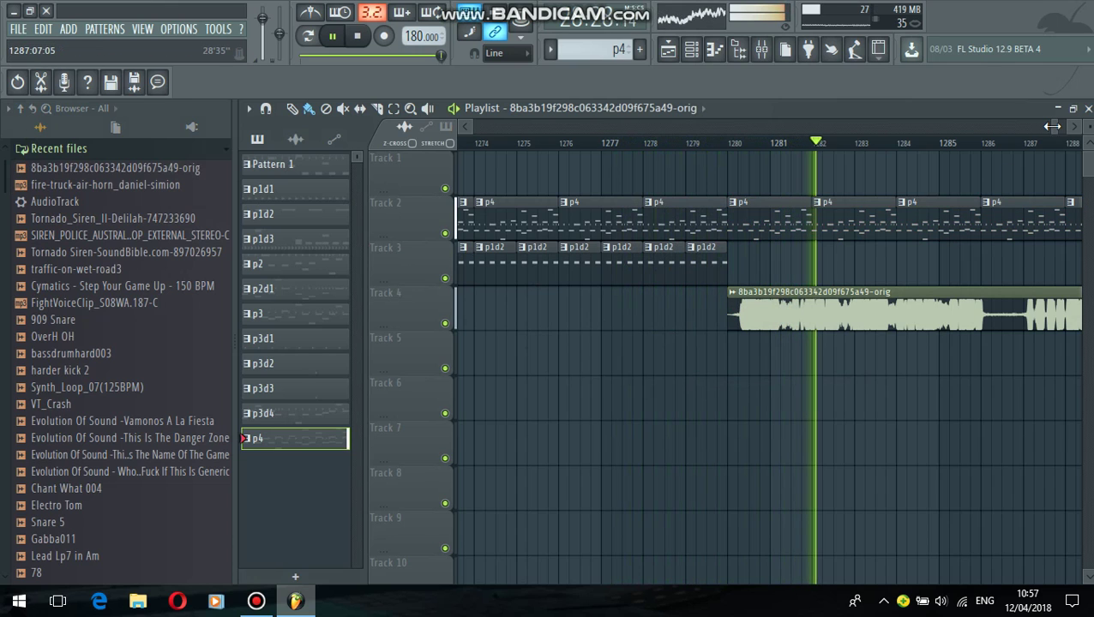
{"action": "left_click_drag", "start_coordinate": [1058, 126], "coordinate": [1065, 126]}
{"action": "mouse_move", "coordinate": [741, 219]}
{"action": "left_mouse_down"}
{"action": "mouse_move", "coordinate": [845, 214]}
{"action": "mouse_move", "coordinate": [1071, 296]}
{"action": "left_mouse_up"}
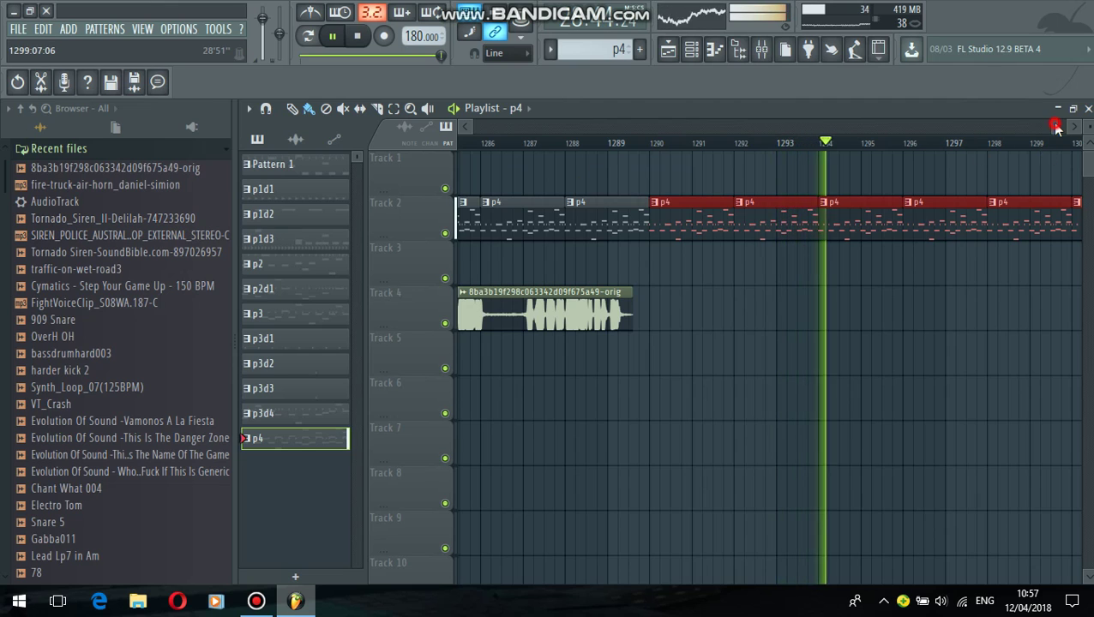
{"action": "left_click", "coordinate": [711, 214]}
{"action": "left_click", "coordinate": [765, 208]}
{"action": "left_click_drag", "start_coordinate": [817, 223], "coordinate": [959, 220]}
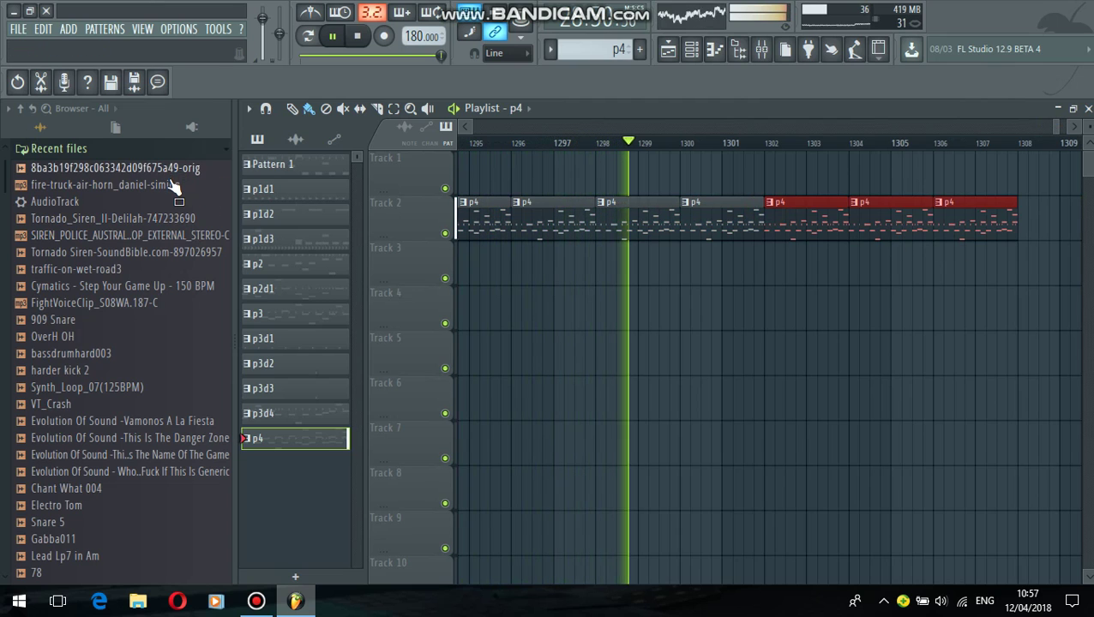
Remove the p4 clip at bar 1306 on Track 2 and lay p4 clips on Track 3 from bar 1306 to bar 1312.
{"action": "left_click", "coordinate": [960, 231]}
{"action": "left_click_drag", "start_coordinate": [960, 231], "coordinate": [1060, 128]}
{"action": "left_click", "coordinate": [747, 237]}
{"action": "right_click", "coordinate": [748, 237]}
{"action": "left_click", "coordinate": [709, 221]}
{"action": "right_click", "coordinate": [820, 226]}
{"action": "left_click", "coordinate": [689, 233]}
{"action": "left_click_drag", "start_coordinate": [727, 272], "coordinate": [874, 273]}
Place the fire-truck-air-horn sample on Track 1 and the 8ba3b19f298c063342d09f675a49-orig sample on Track 2, both at bar 1312.
{"action": "left_click", "coordinate": [830, 181]}
{"action": "right_click", "coordinate": [893, 193]}
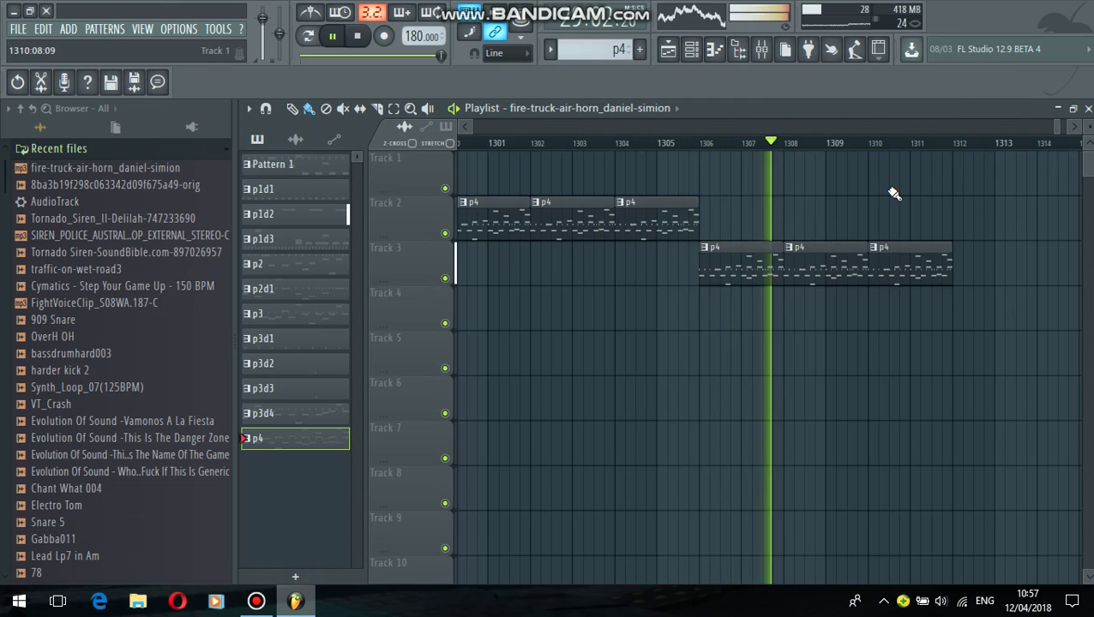
{"action": "left_click", "coordinate": [959, 182]}
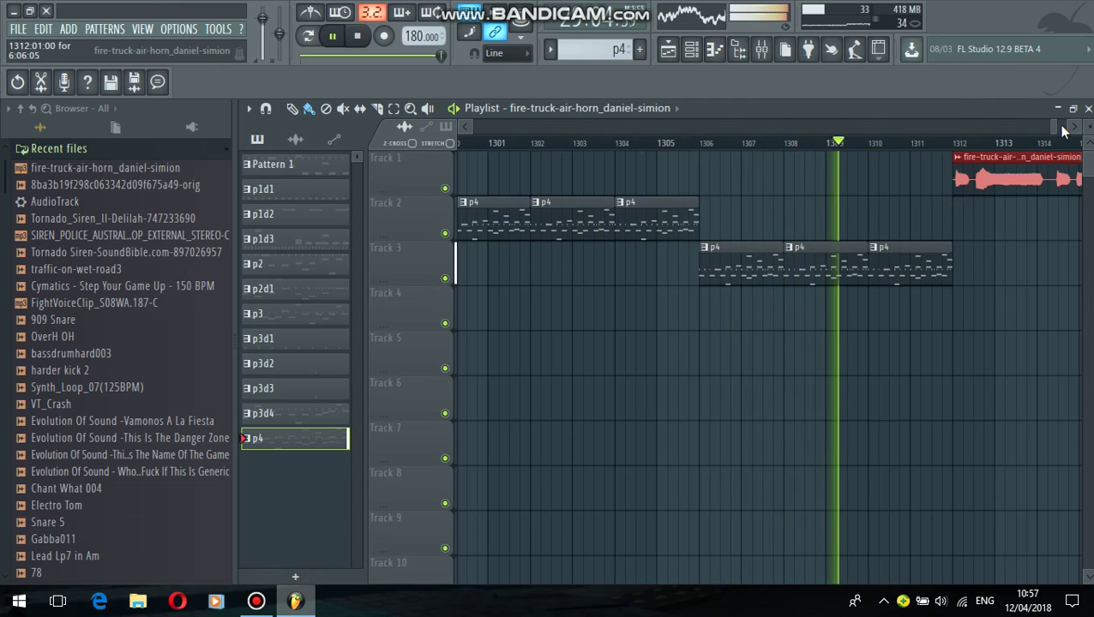
{"action": "left_click_drag", "start_coordinate": [1054, 128], "coordinate": [1062, 130]}
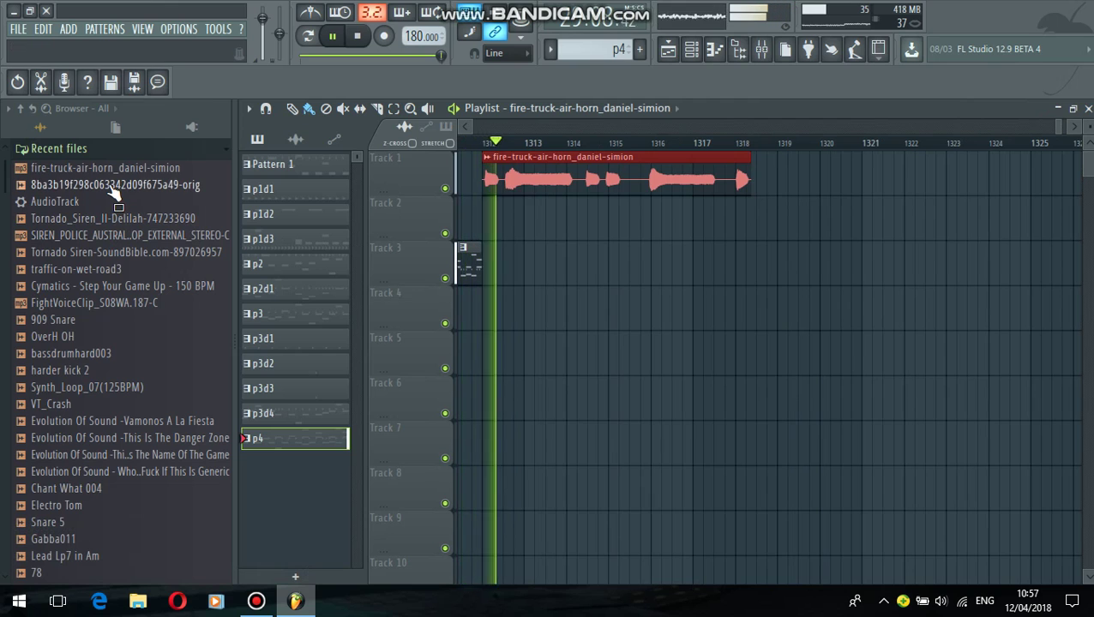
{"action": "left_click_drag", "start_coordinate": [112, 194], "coordinate": [483, 225]}
{"action": "left_click", "coordinate": [557, 229]}
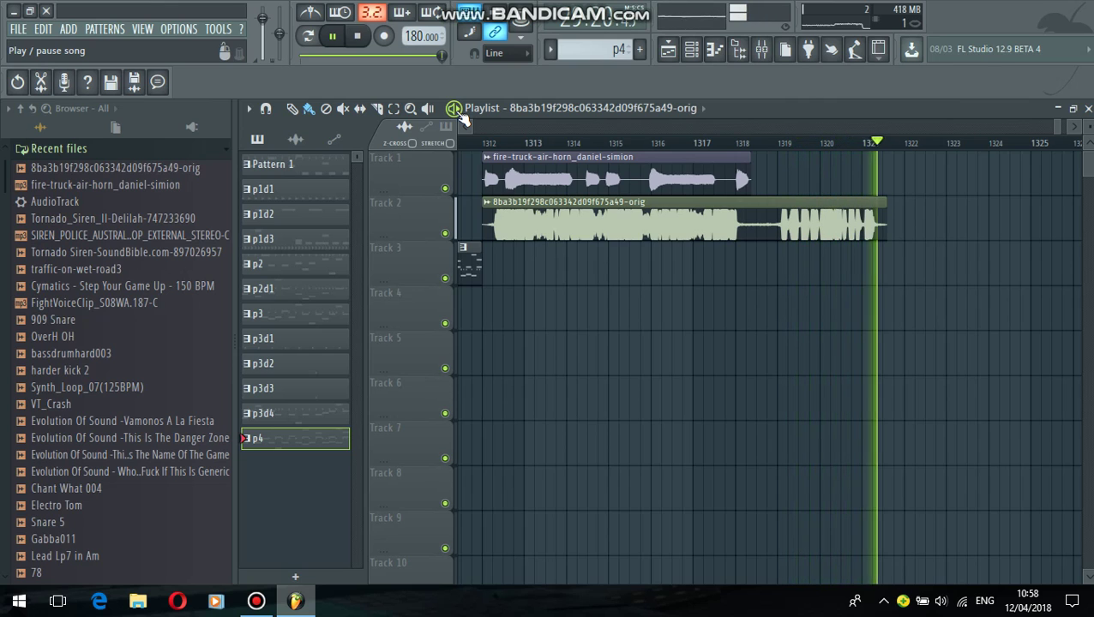
{"action": "left_click", "coordinate": [255, 604]}
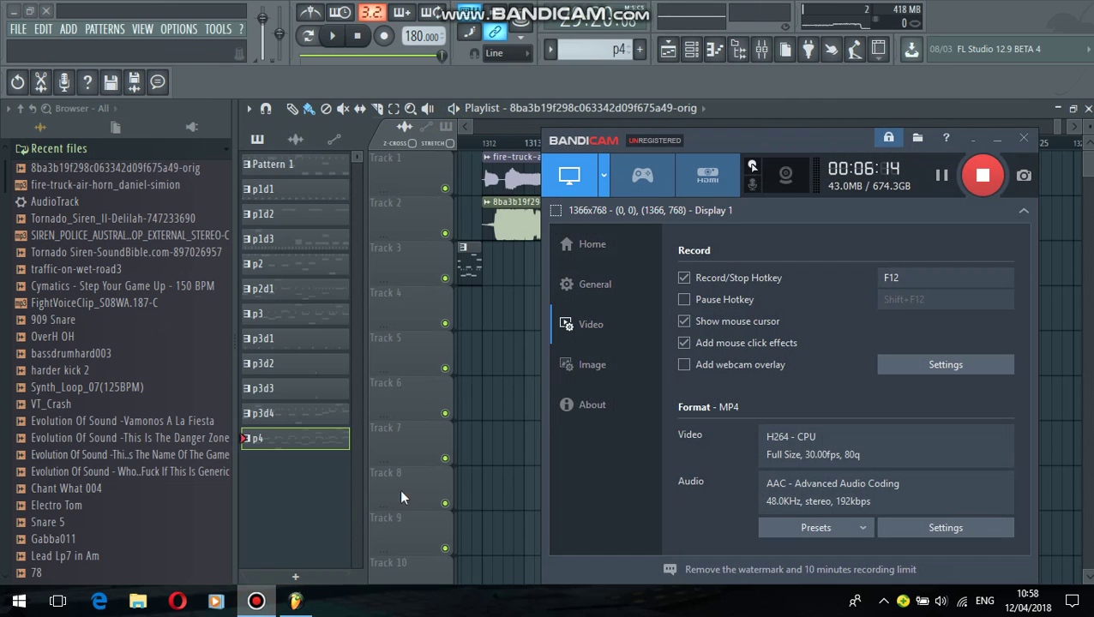
{"action": "left_click", "coordinate": [994, 142]}
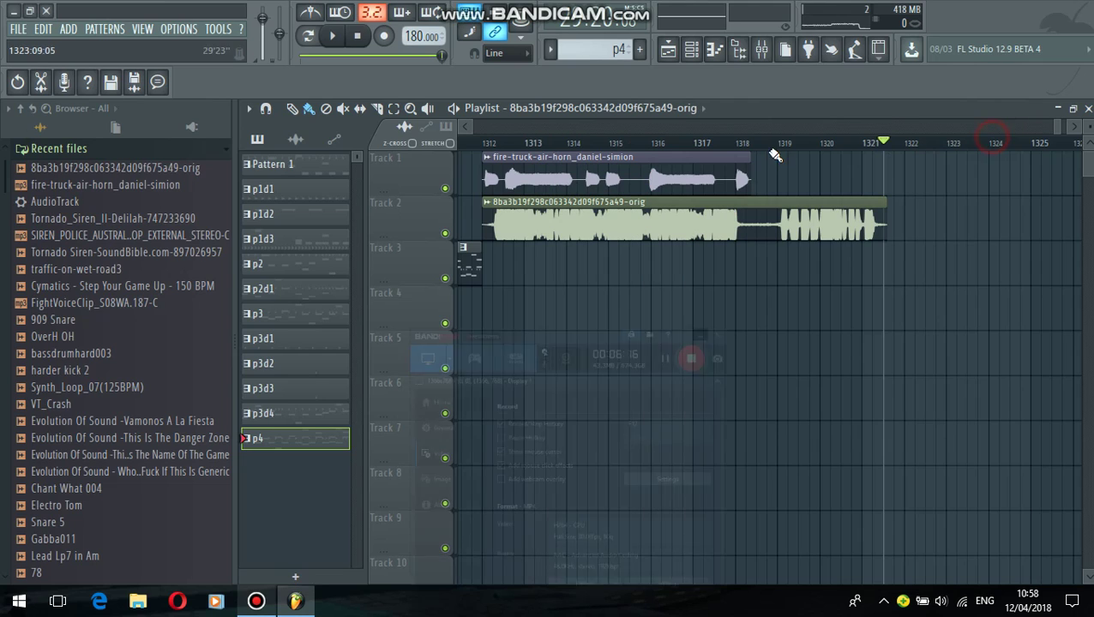
Add a new pattern named "thanks for watching cau" and minimize the program to the desktop.
{"action": "left_click", "coordinate": [640, 51]}
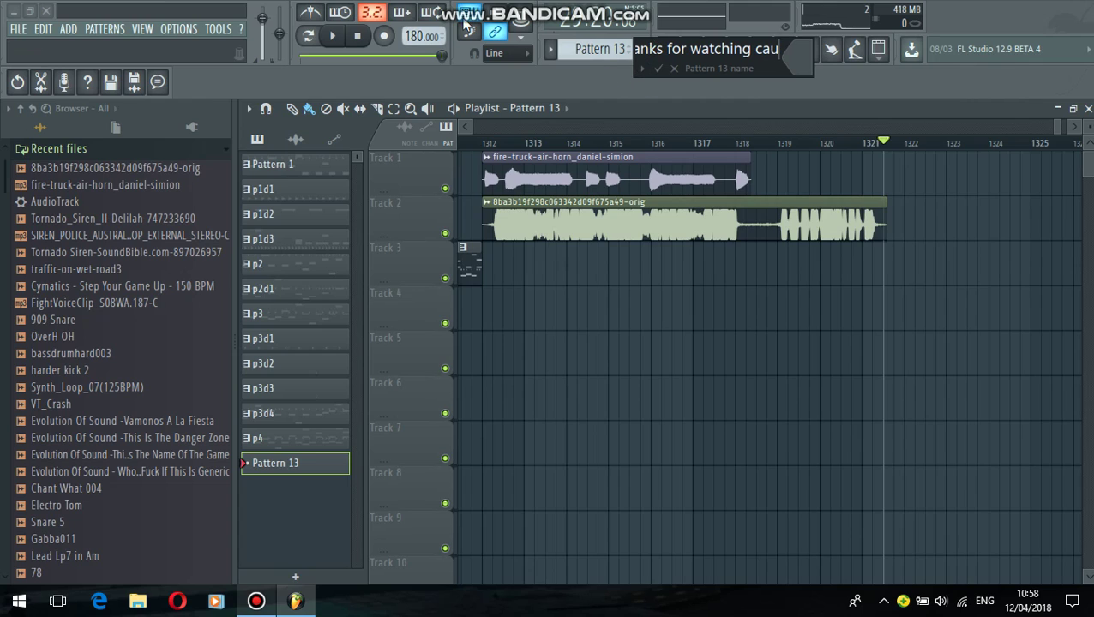
{"action": "key", "text": "Return"}
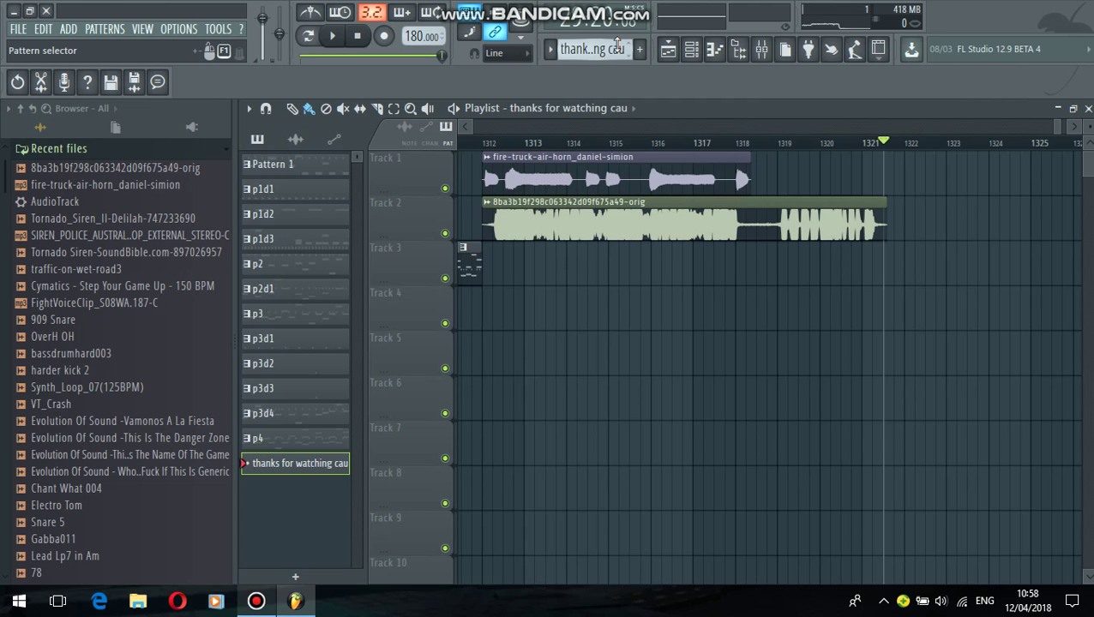
{"action": "left_click", "coordinate": [13, 17]}
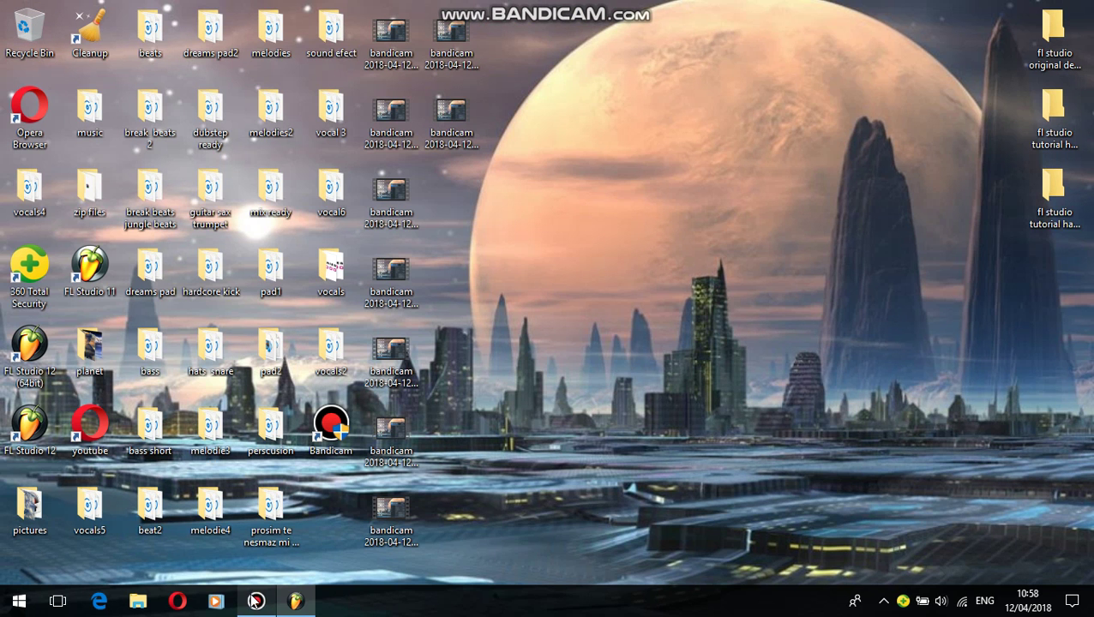